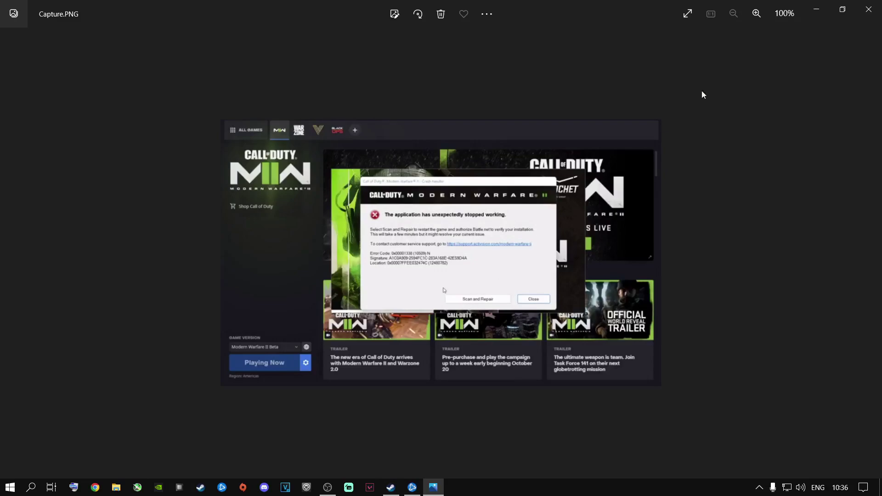
- Close the Capture.PNG screenshot of the Modern Warfare II crash error in Photos
click(868, 10)
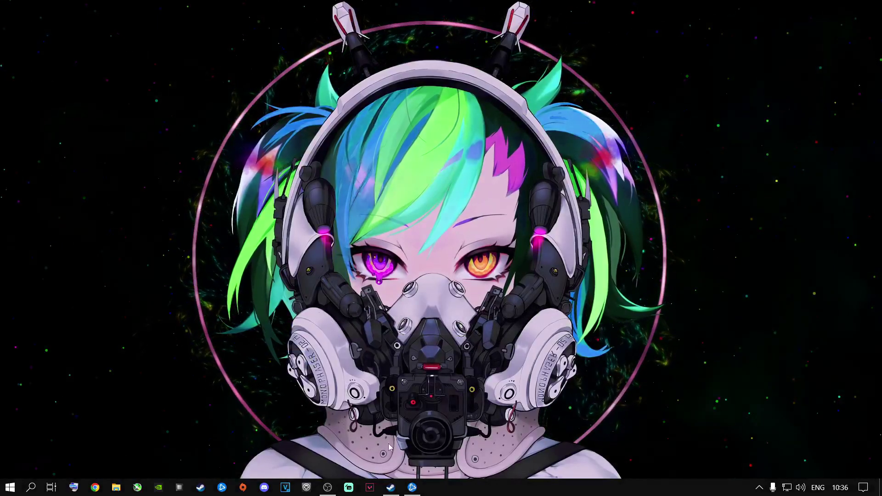
click(413, 488)
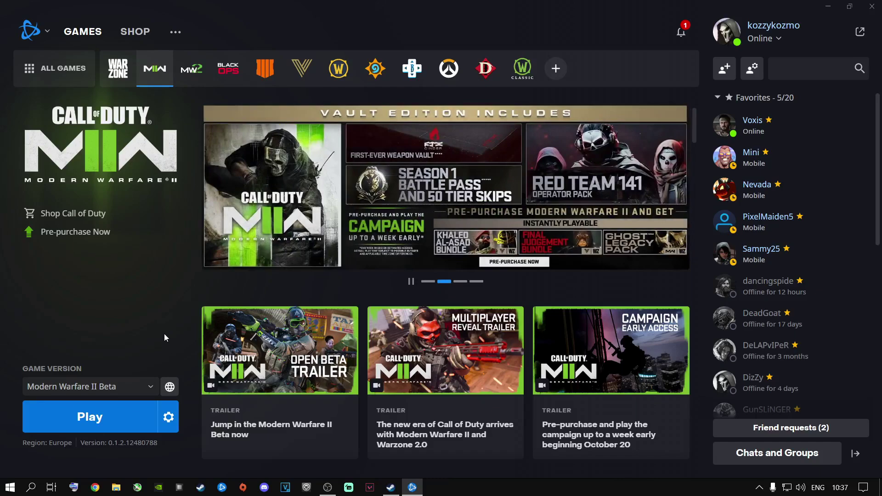
click(828, 6)
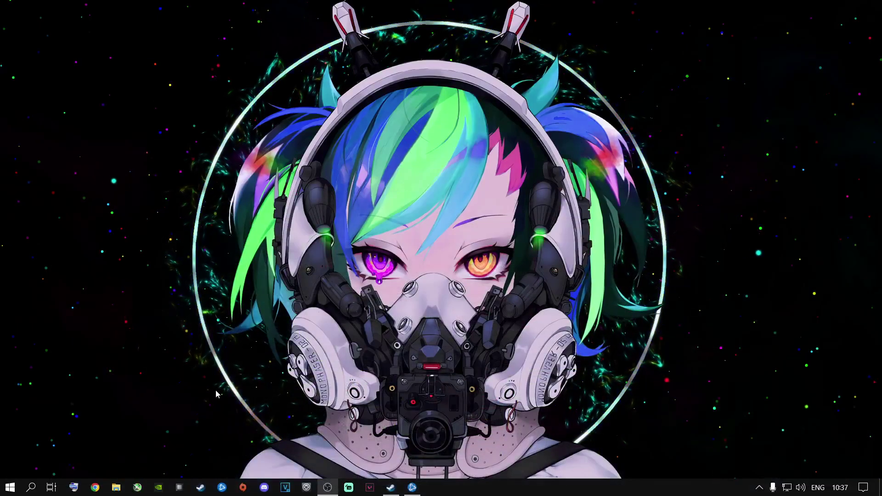
- Check Windows Update in Settings: the device is up to date, with optional KB5017380 available
click(31, 488)
text(settings)
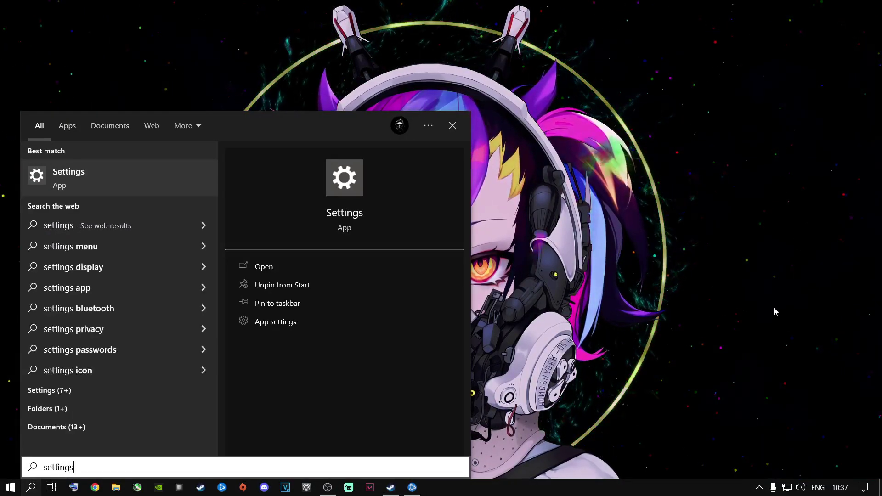
key(Return)
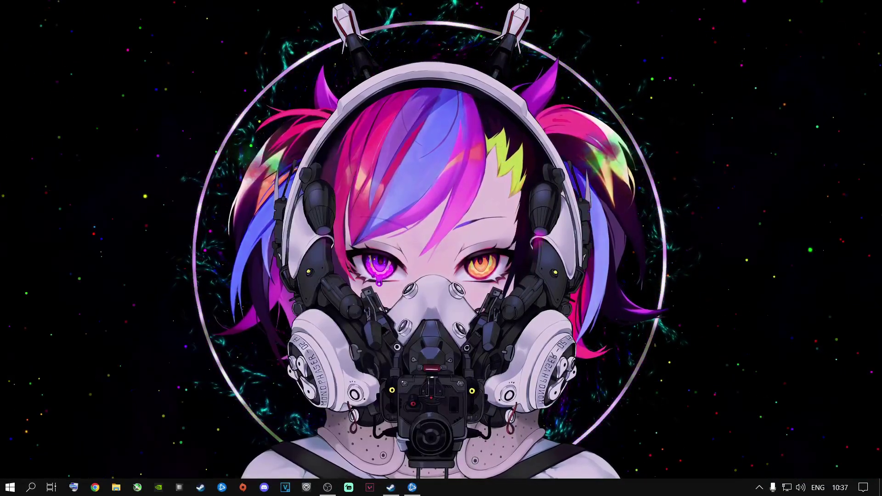
click(9, 486)
click(14, 438)
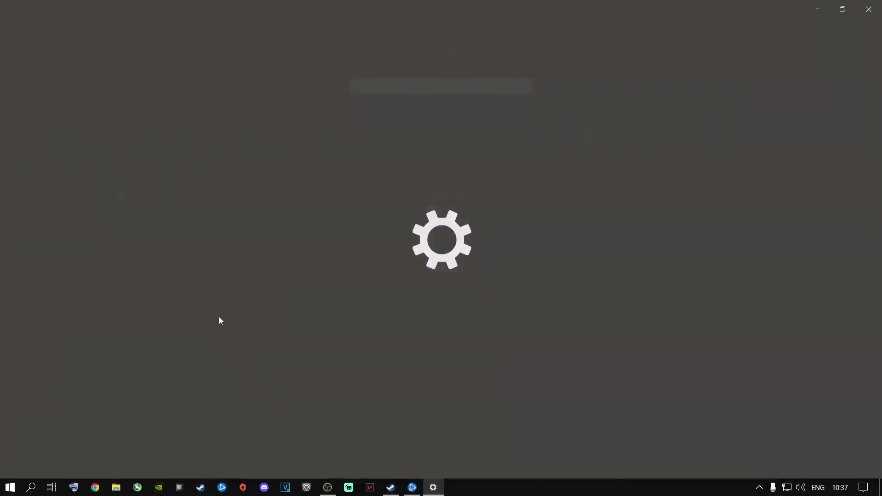
click(381, 255)
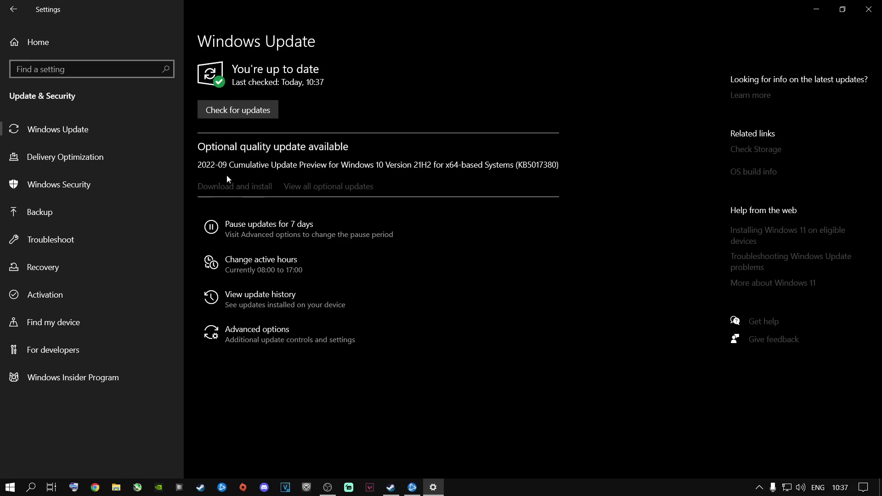
click(868, 10)
- Auto-update the NVIDIA GeForce RTX 2060 driver in Device Manager; the best driver is already installed
click(31, 488)
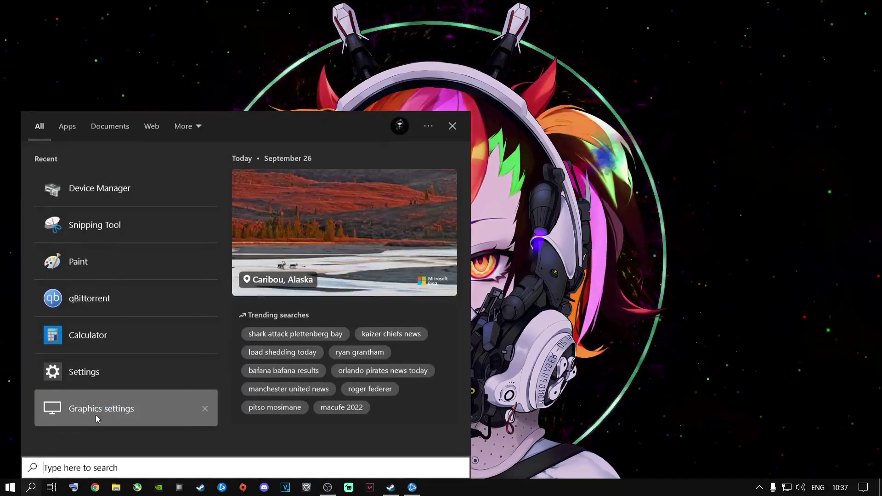
text(device Manager)
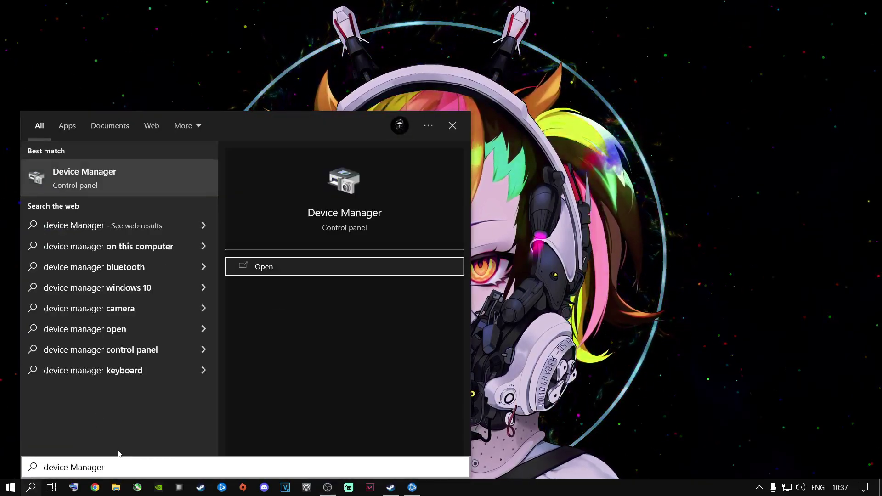
triple_click(87, 467)
click(69, 178)
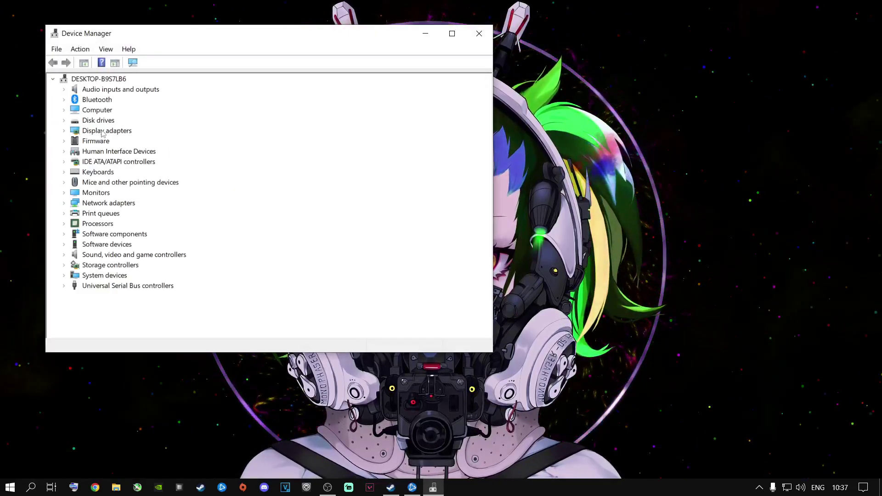
click(64, 132)
click(111, 141)
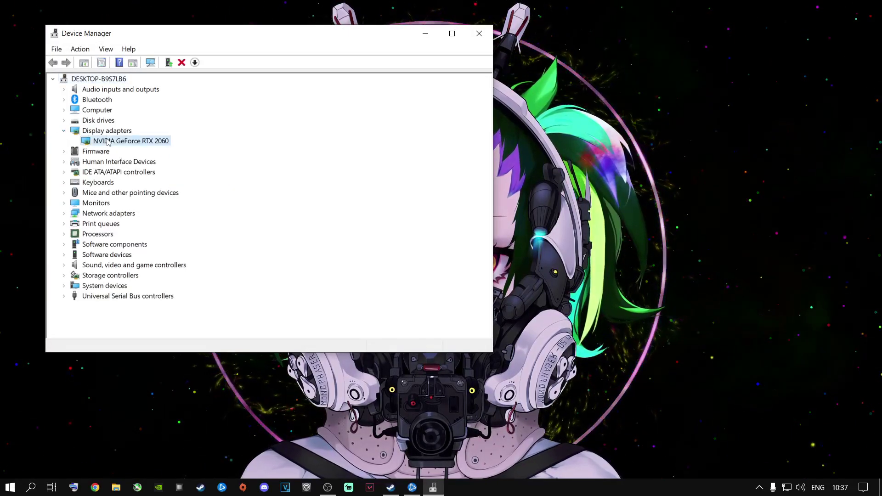
right_click(121, 142)
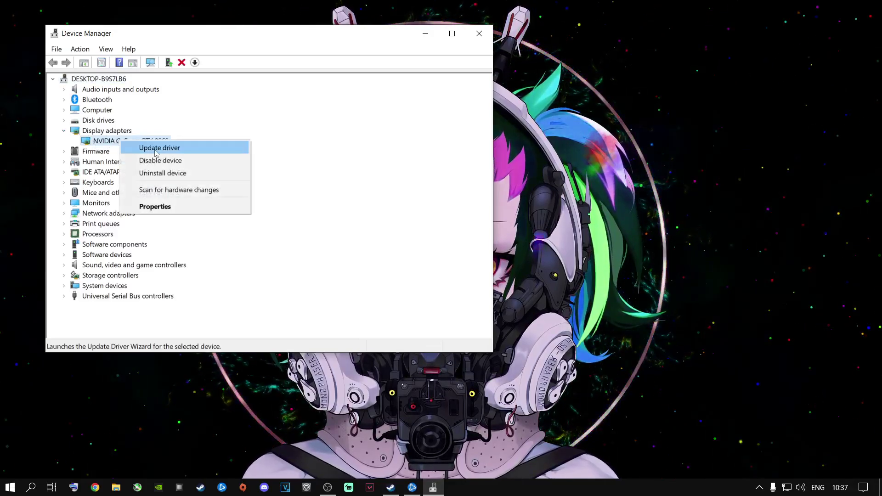
click(159, 148)
click(190, 173)
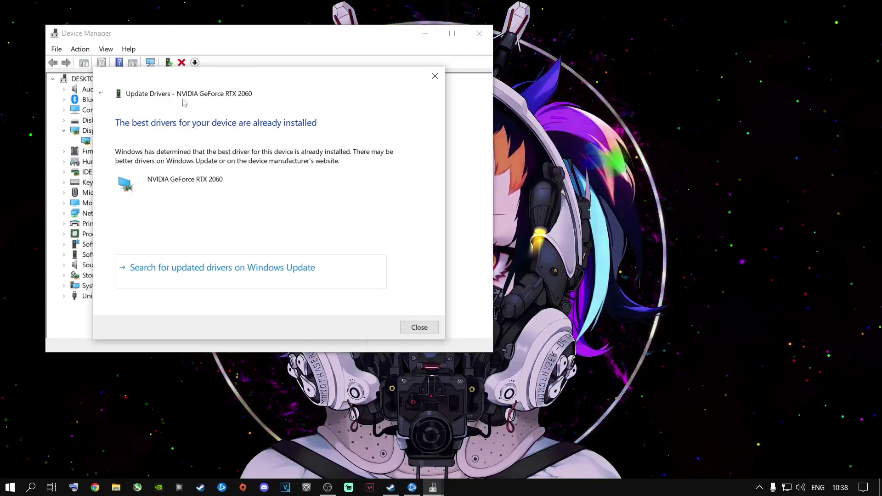
click(419, 327)
key(alt+F4)
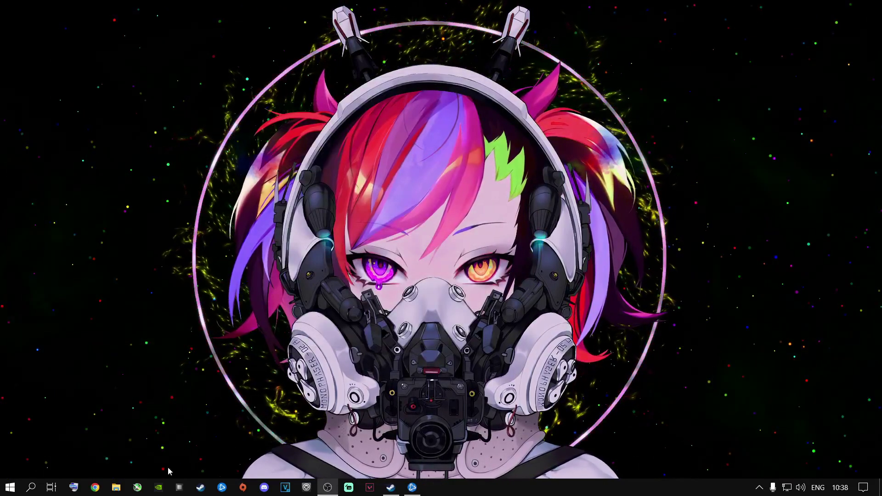
- Check for driver updates in GeForce Experience, confirming Game Ready Driver 516.94 is the latest
click(159, 488)
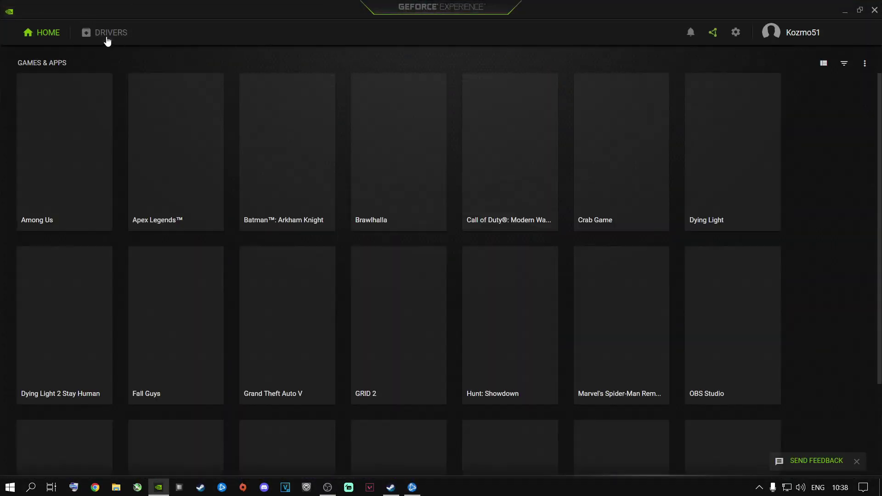
click(104, 39)
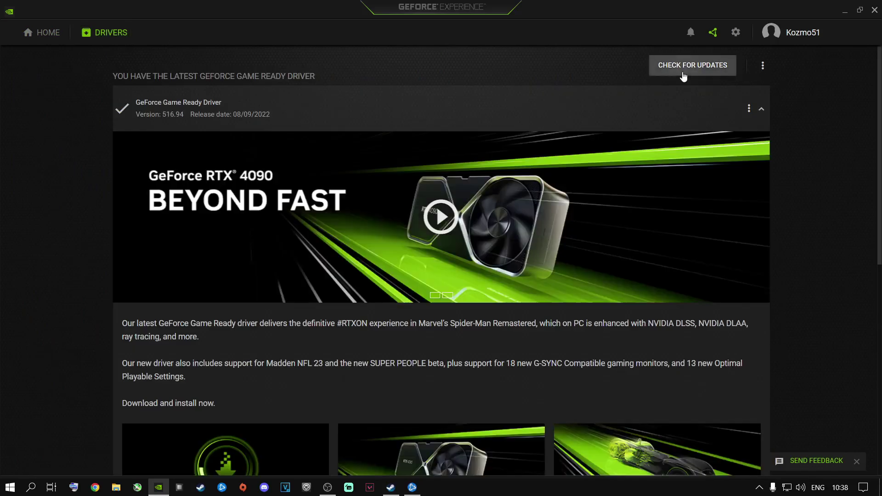
click(683, 74)
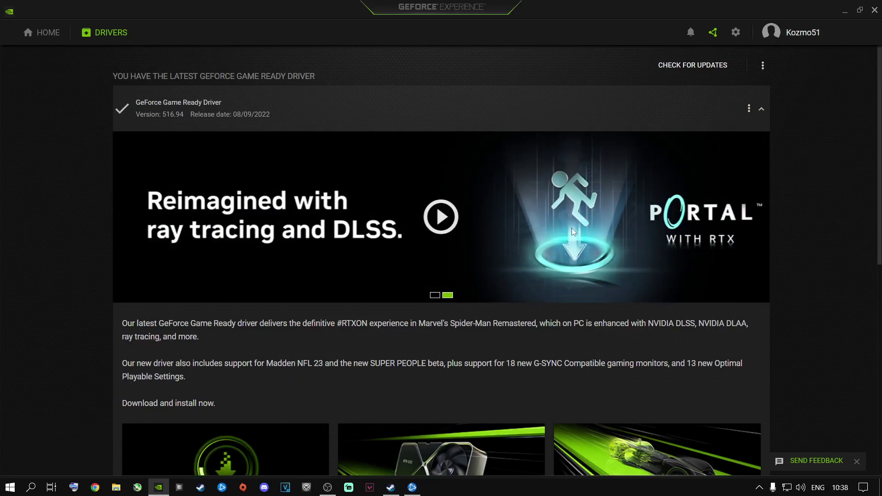
click(846, 11)
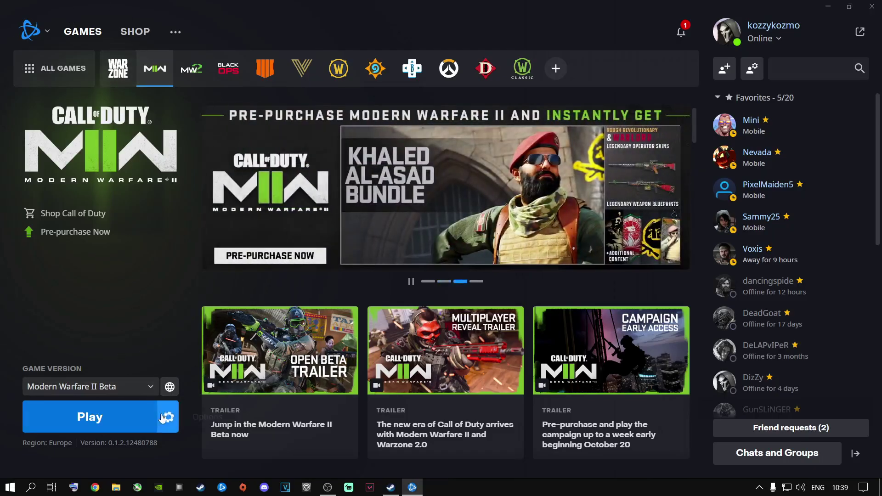
- Open the Modern Warfare II Beta options menu from the gear beside Play in Battle.net
click(164, 418)
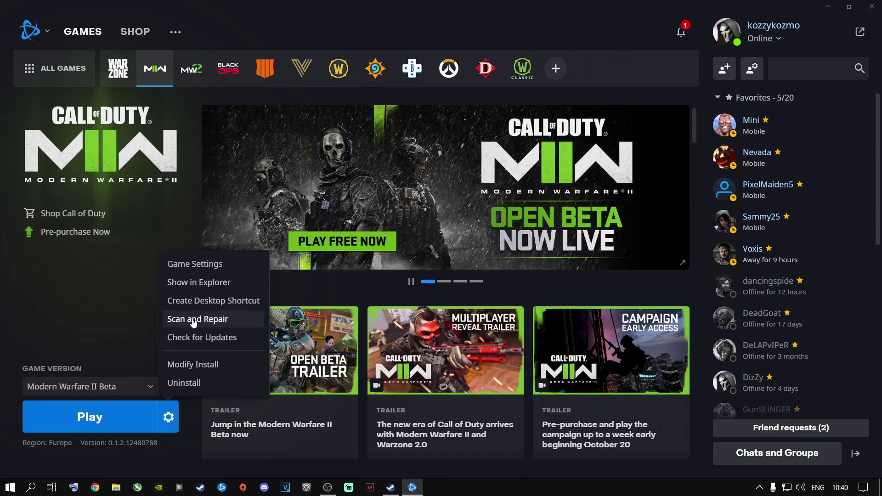
- Open the game's install folder and browse up to E:\Call Of Duty MW 2 in File Explorer
click(192, 285)
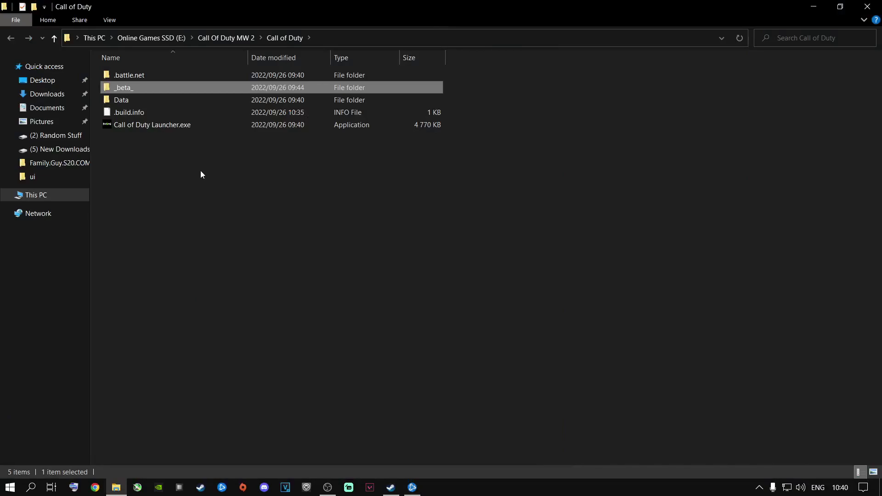
click(228, 39)
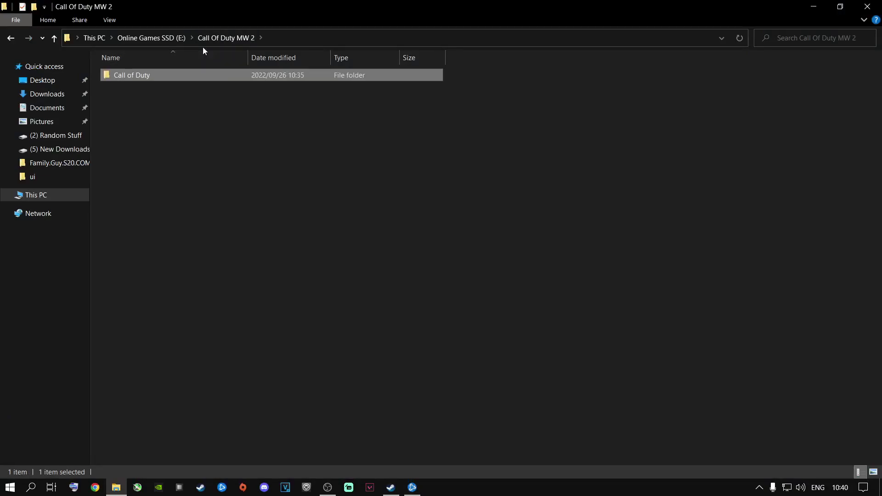
click(158, 38)
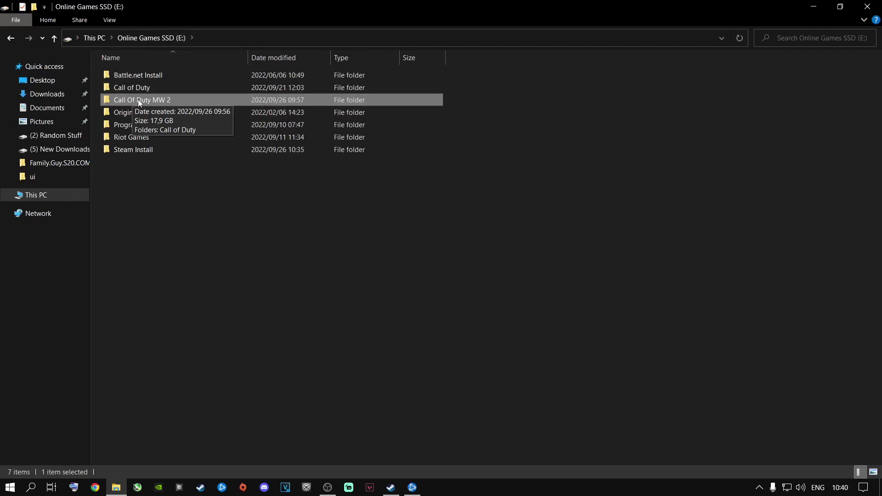
double_click(138, 99)
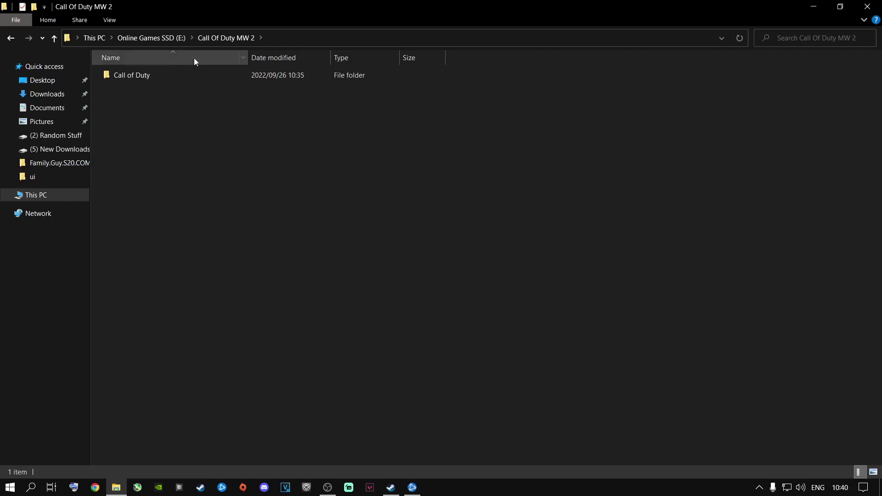
click(152, 39)
mouse_move(141, 101)
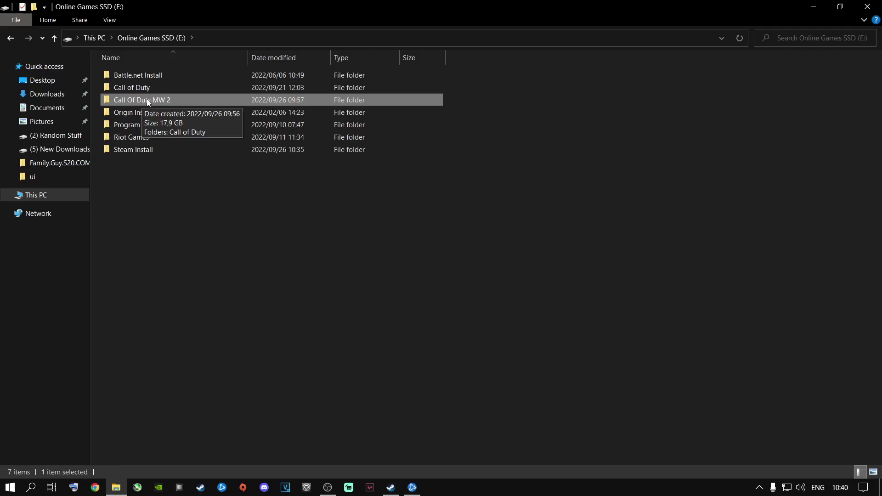
double_click(147, 101)
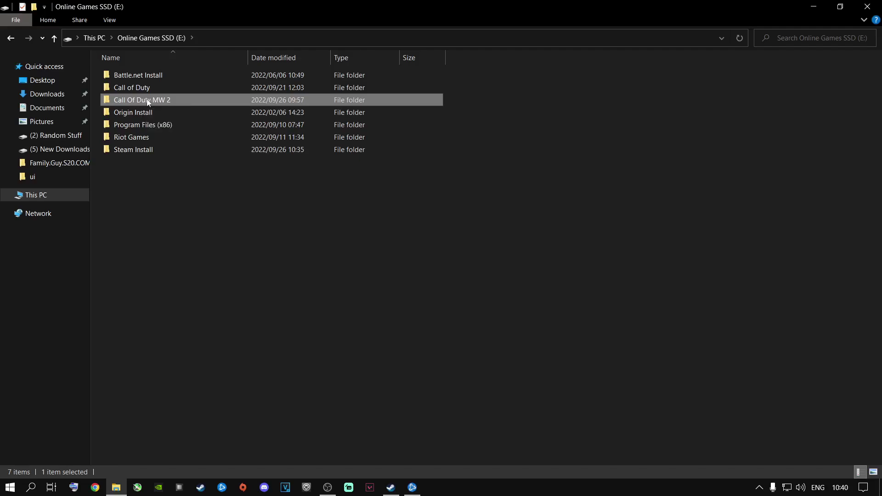
click(868, 7)
- Reopen the Call of Duty install folder from the game options and inspect Call of Duty Launcher.exe
click(169, 417)
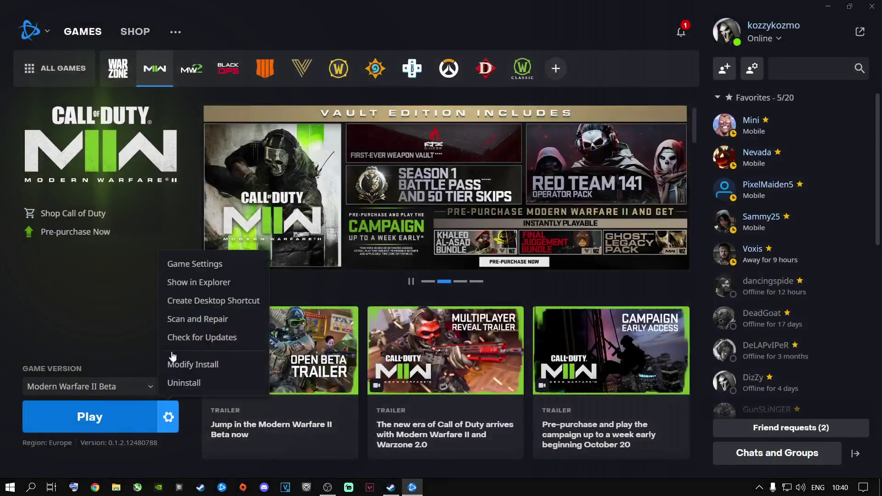
click(193, 282)
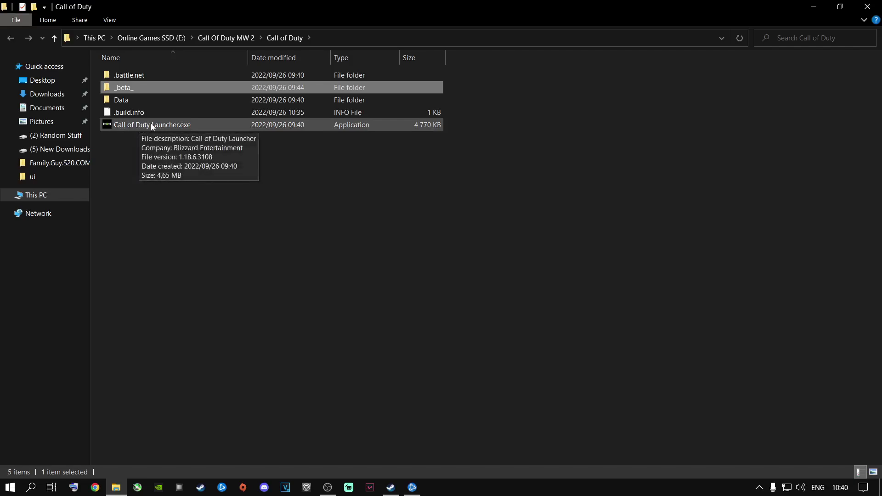
click(132, 125)
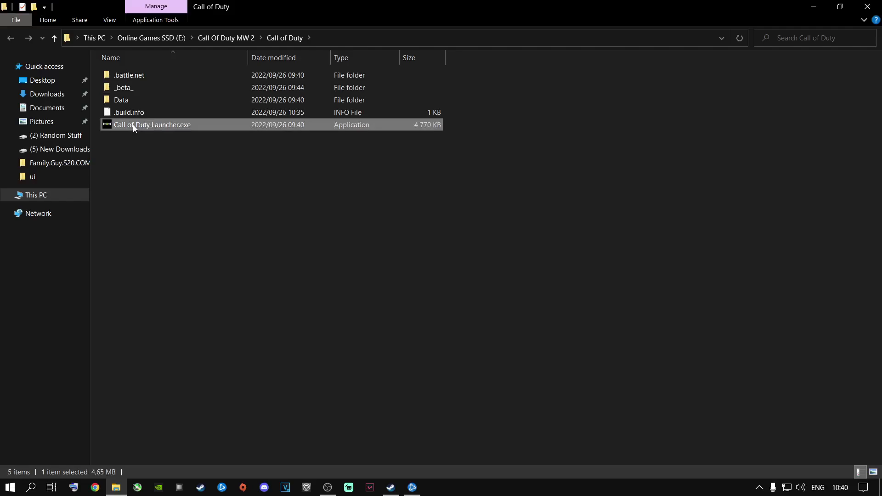
right_click(134, 125)
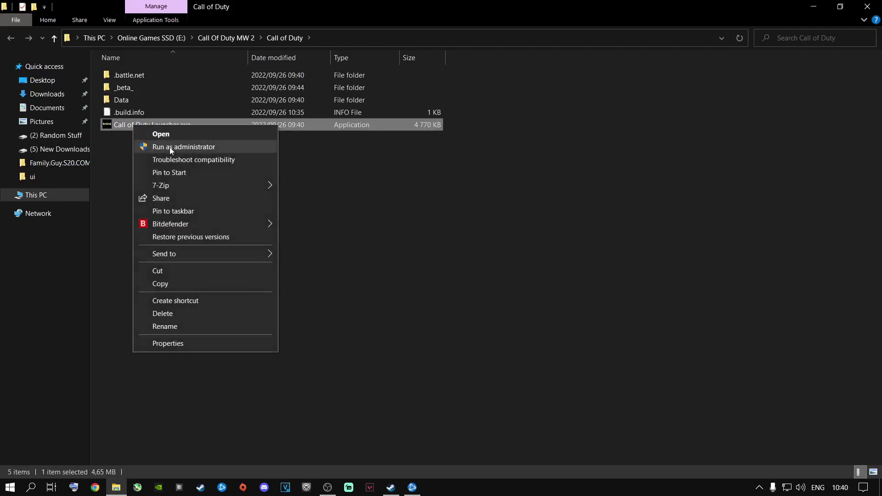
click(172, 148)
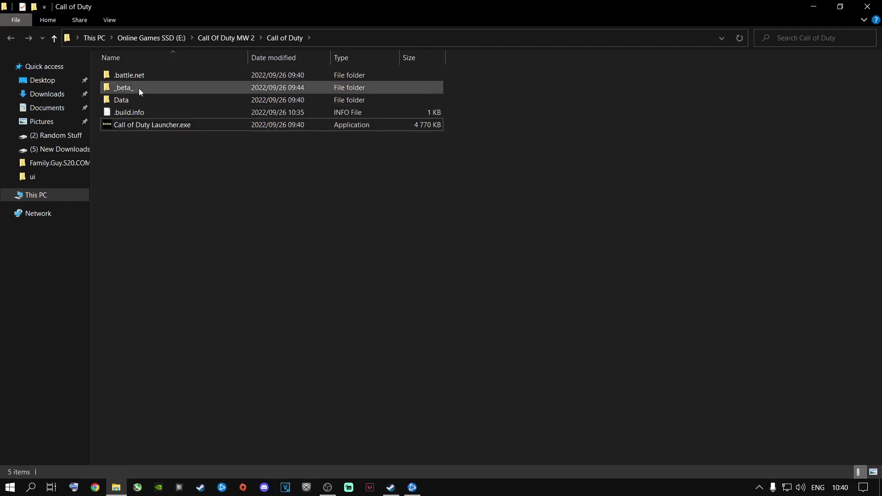
- In the _beta_ folder, set cod.exe to run as administrator for all users
double_click(122, 88)
scroll(156, 269, down, 5)
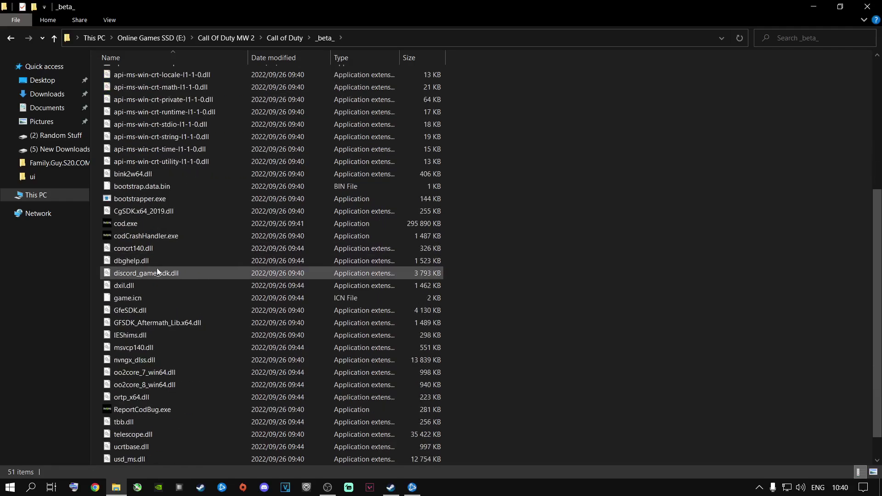
click(122, 225)
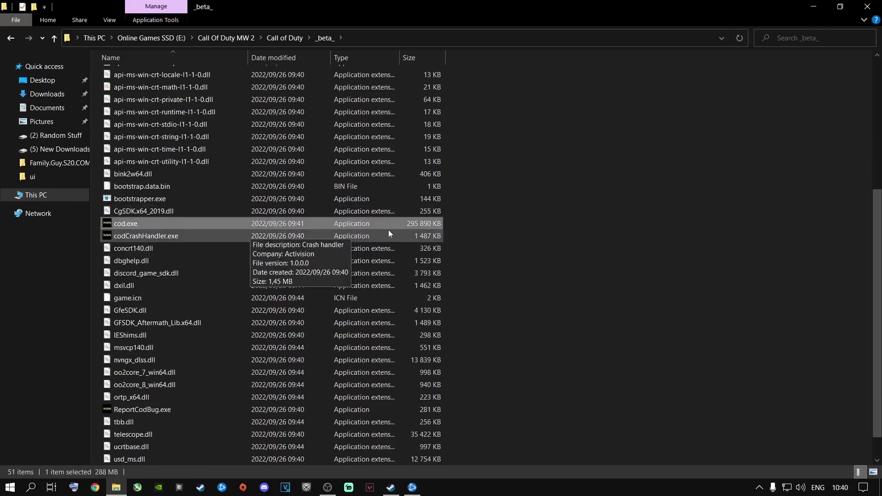
right_click(118, 222)
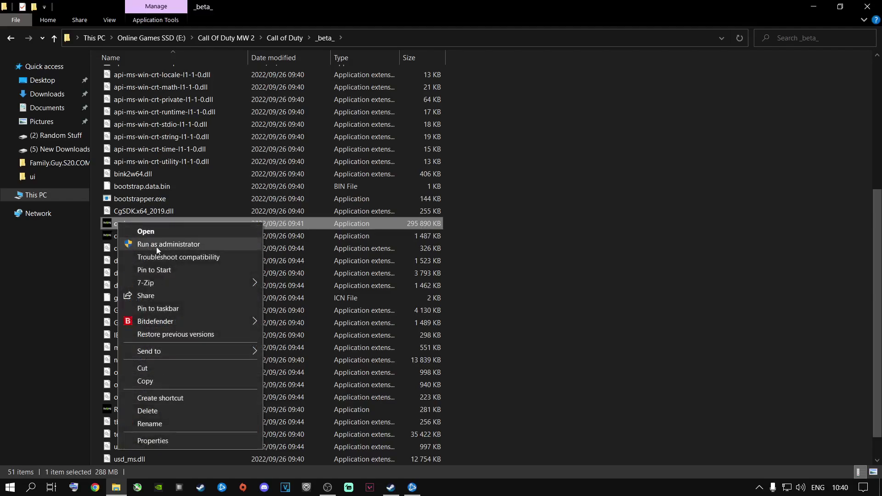
click(161, 440)
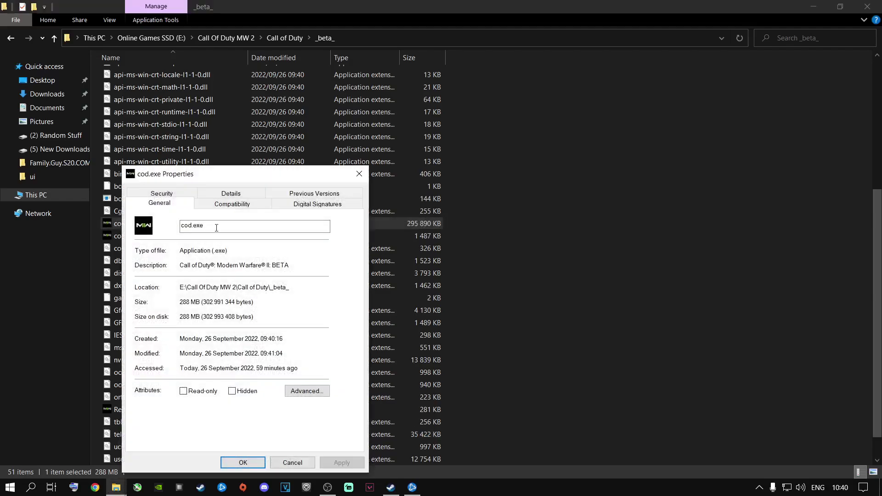
click(226, 204)
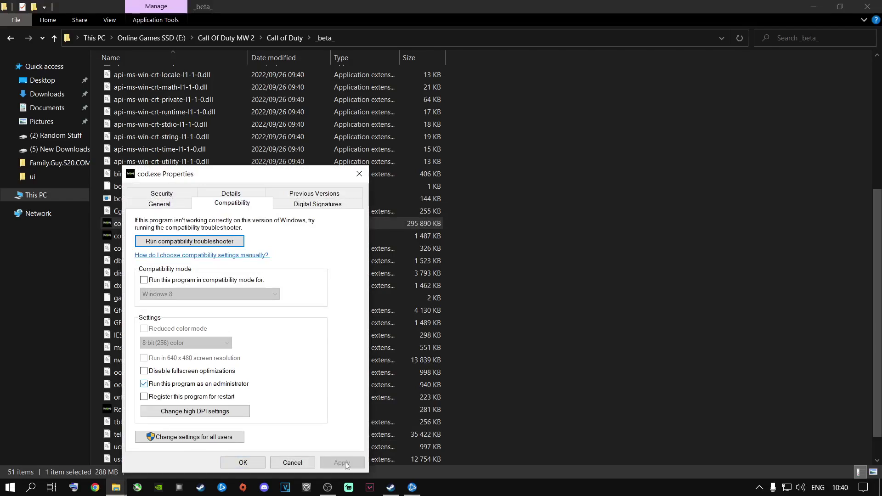
click(179, 440)
click(162, 403)
click(307, 463)
click(260, 465)
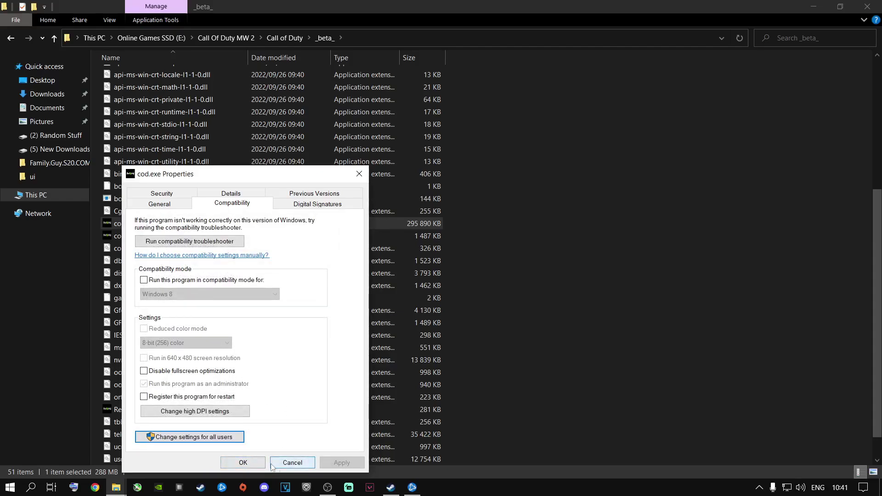
click(255, 465)
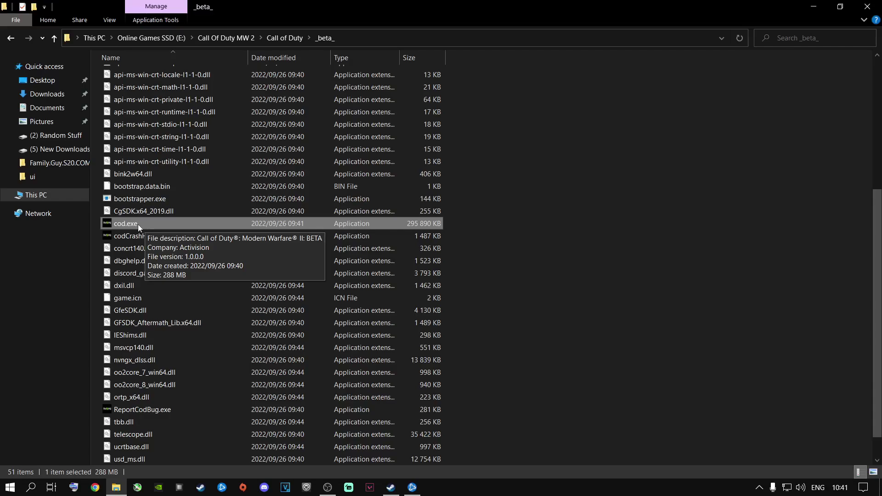
- Reopen cod.exe's all-users compatibility settings to verify the administrator option
right_click(133, 225)
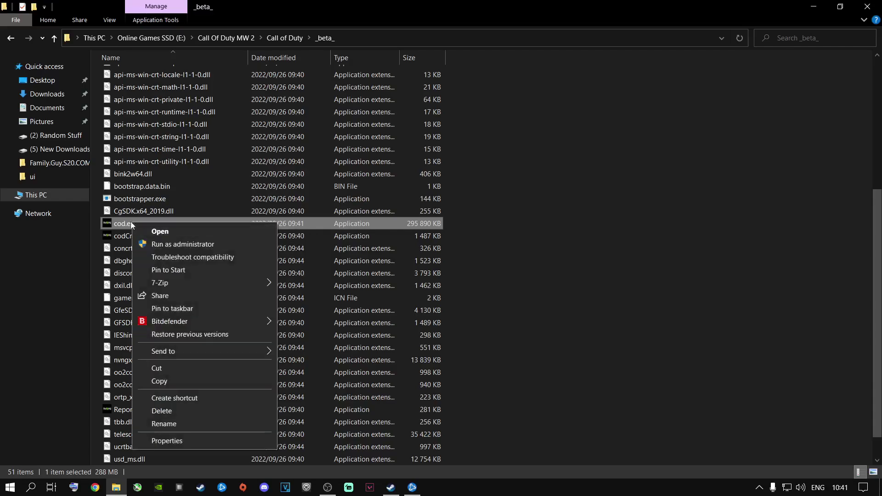
click(167, 437)
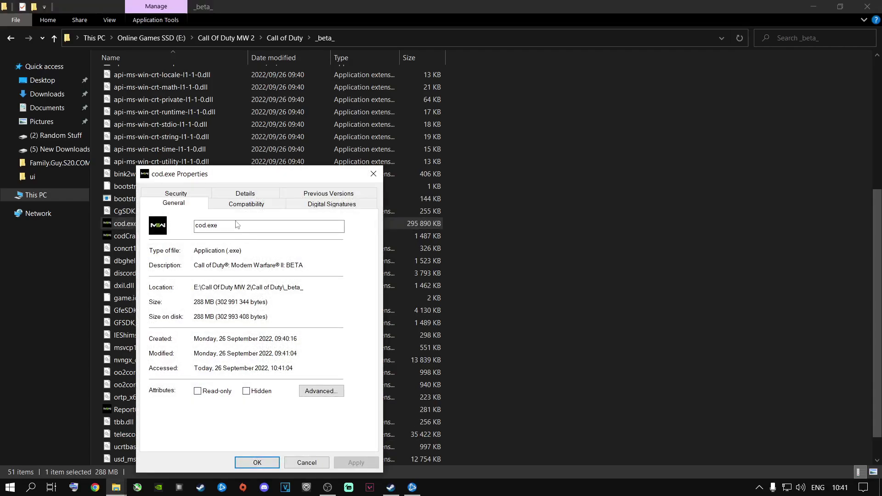
click(236, 207)
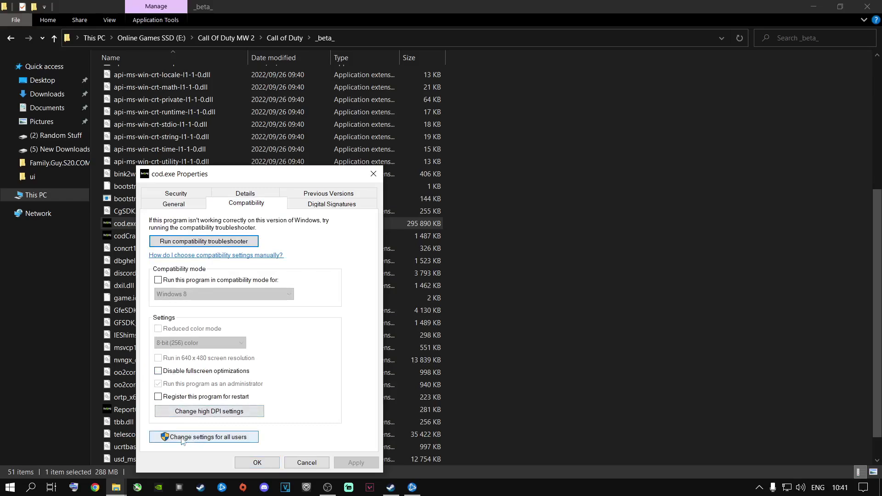
click(210, 439)
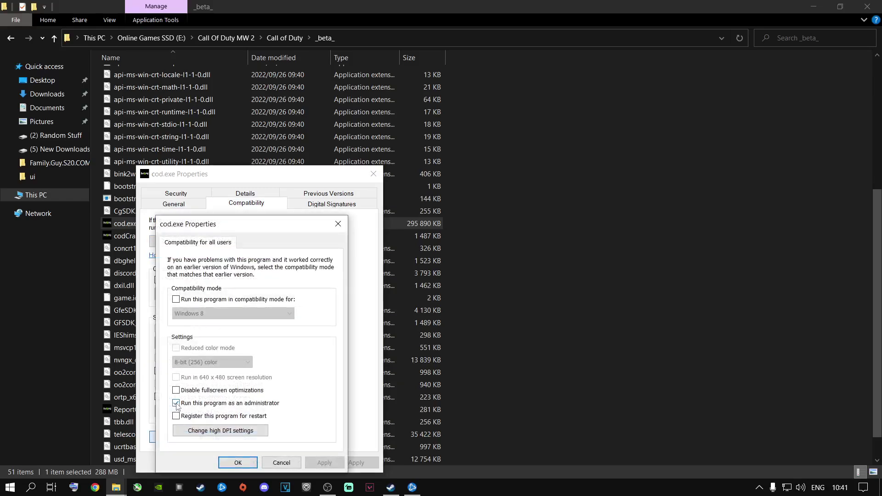
click(239, 461)
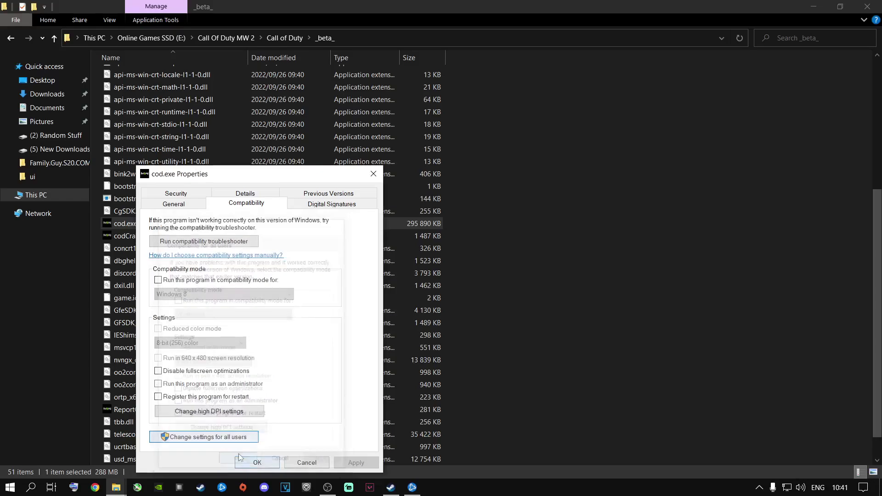
click(248, 463)
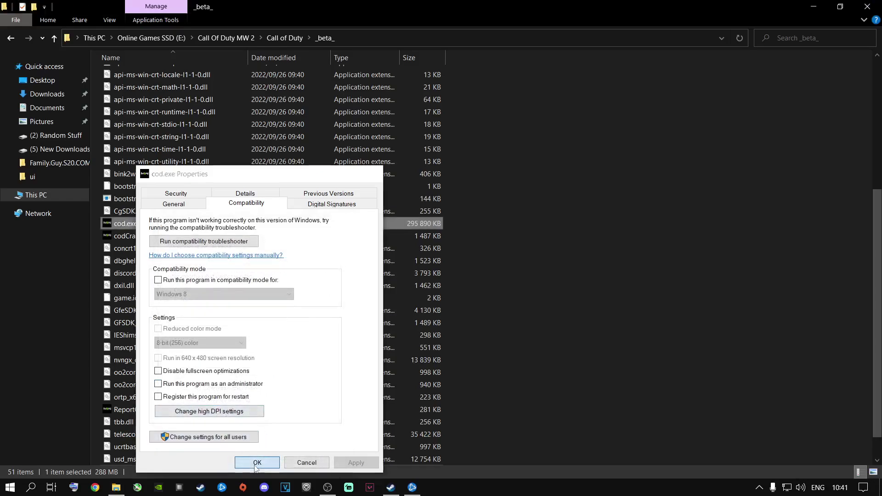
- Cut the Call of Duty folder from Call Of Duty MW 2
click(218, 38)
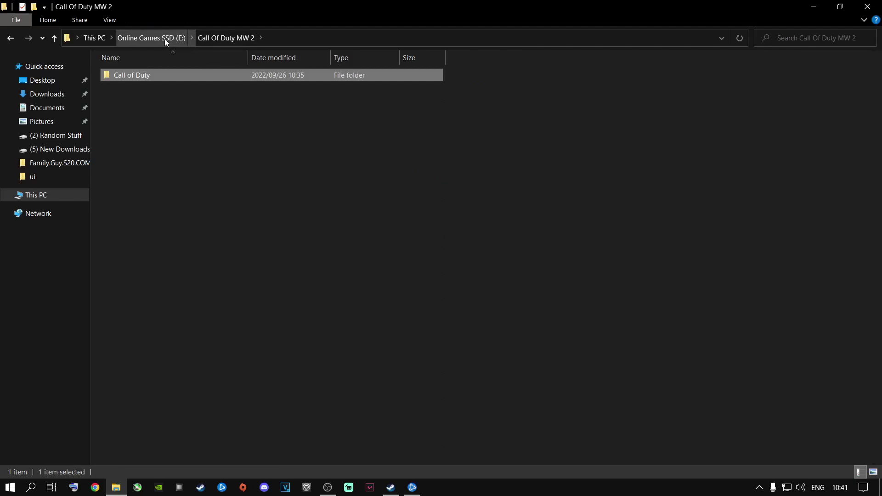
right_click(131, 74)
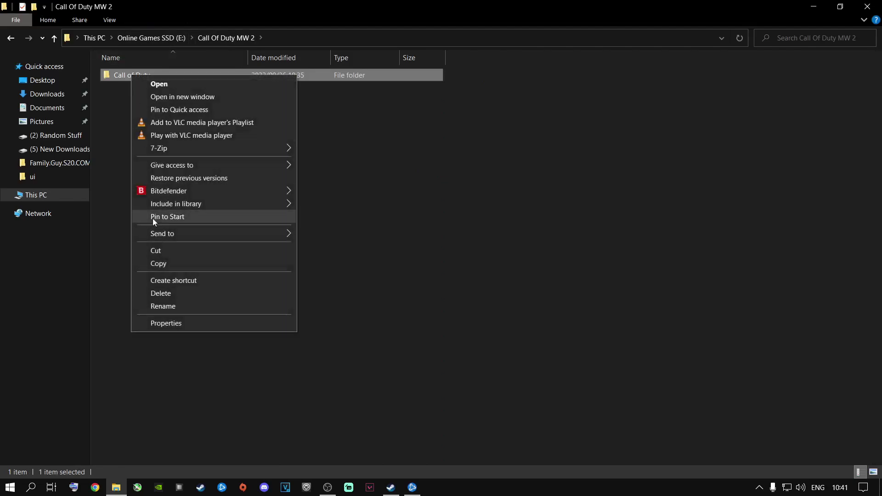
click(157, 250)
- Create a new folder named Call Of Duty MW2 on the Online Games SSD (E:) drive
click(166, 39)
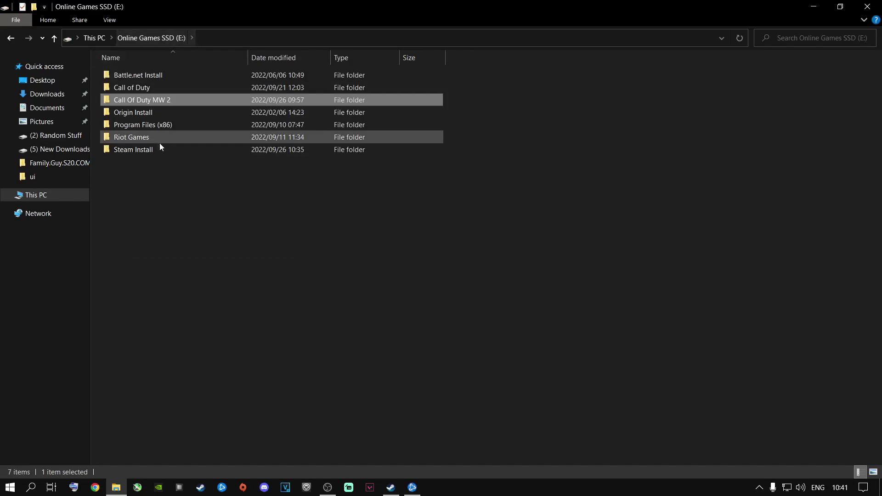
right_click(155, 184)
mouse_move(233, 327)
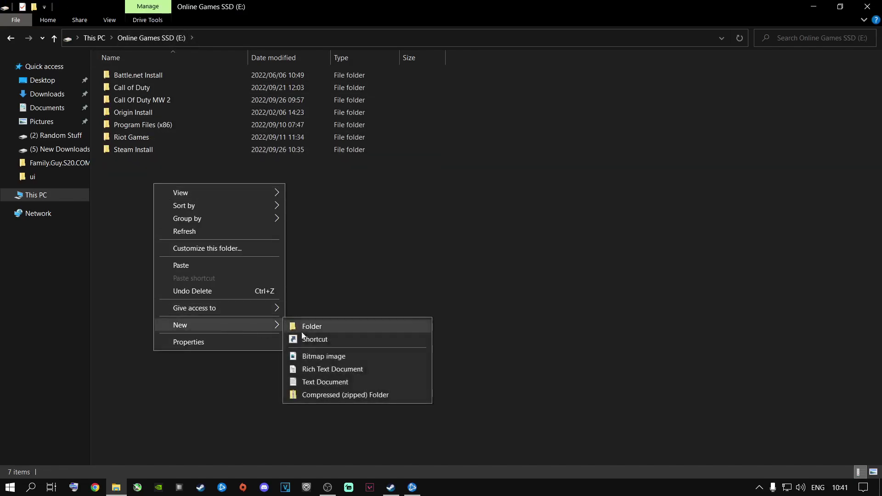
click(320, 327)
key(BackSpace)
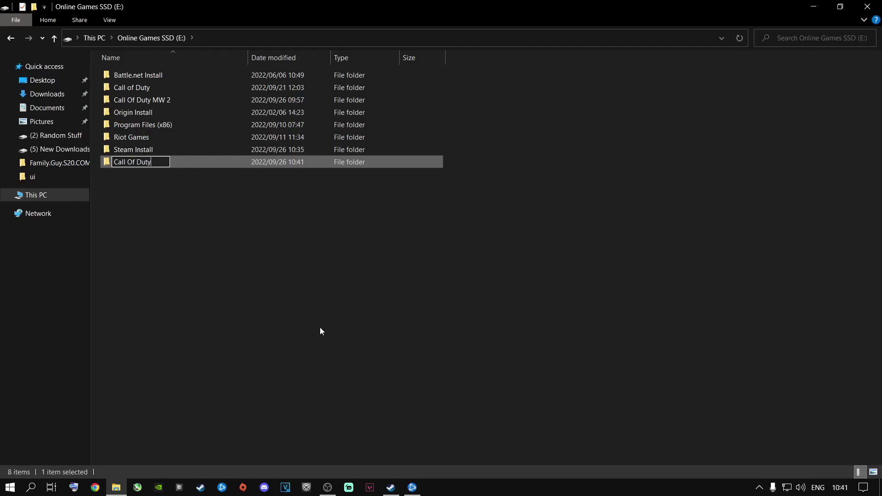
text(Call Of Duty MW2)
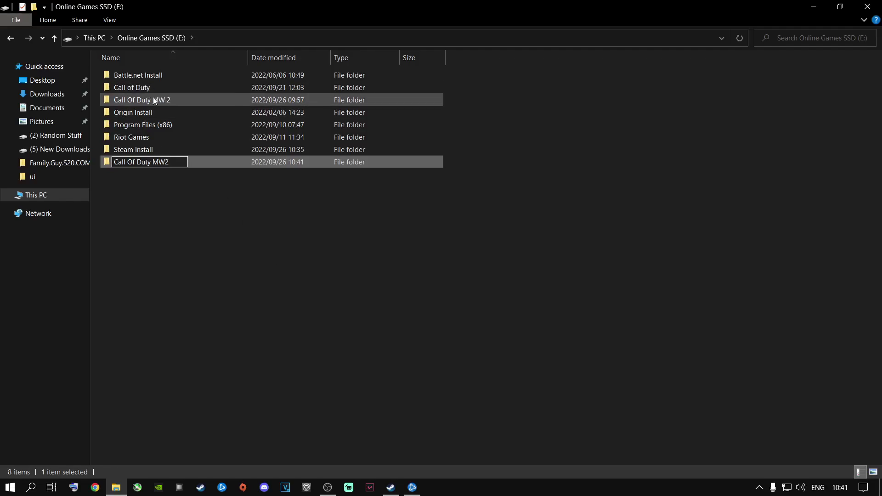
click(159, 175)
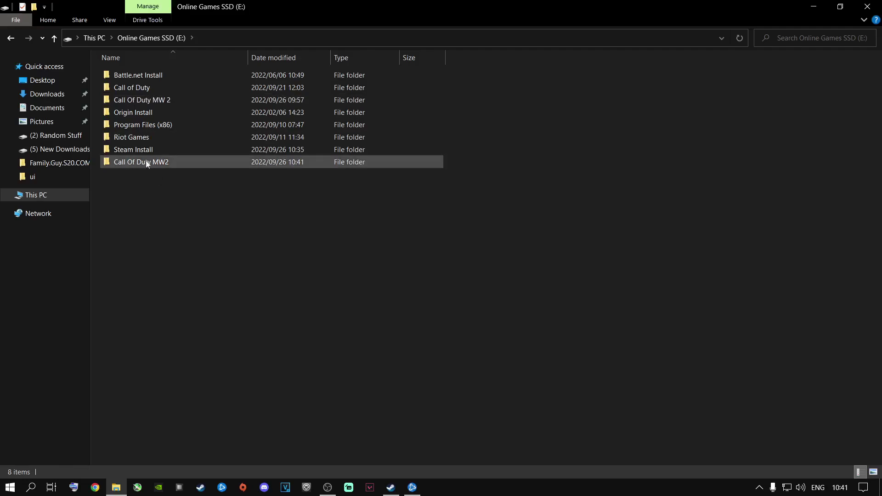
- Refresh drive E: and check the new Call Of Duty MW2 folder
right_click(155, 193)
click(181, 237)
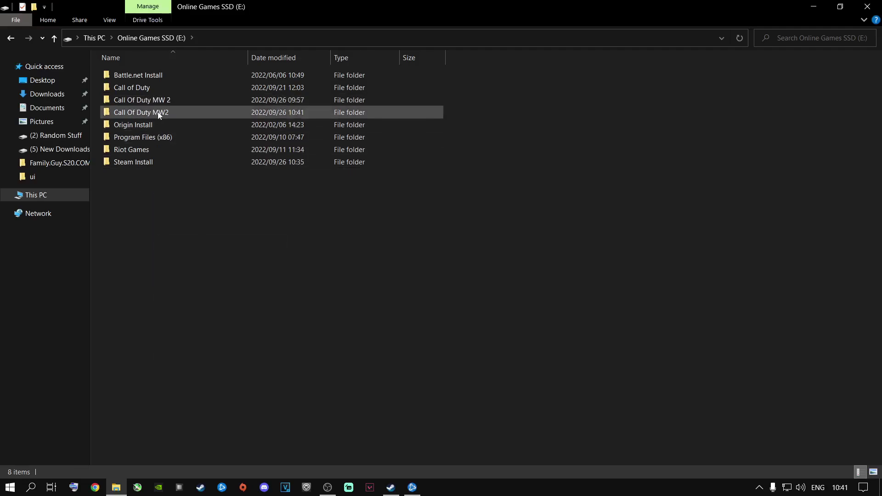
double_click(154, 112)
click(12, 41)
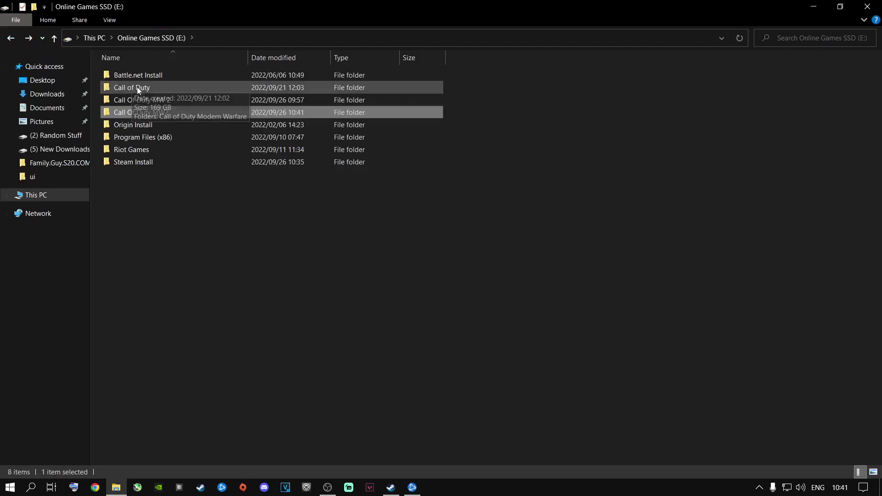
- Move the Call of Duty folder from Call Of Duty MW 2 into Call Of Duty MW2
double_click(141, 98)
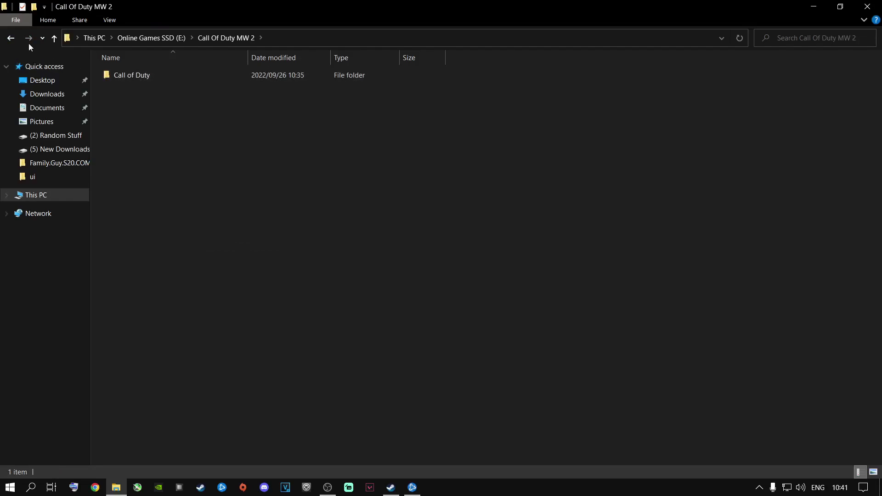
right_click(123, 74)
click(147, 249)
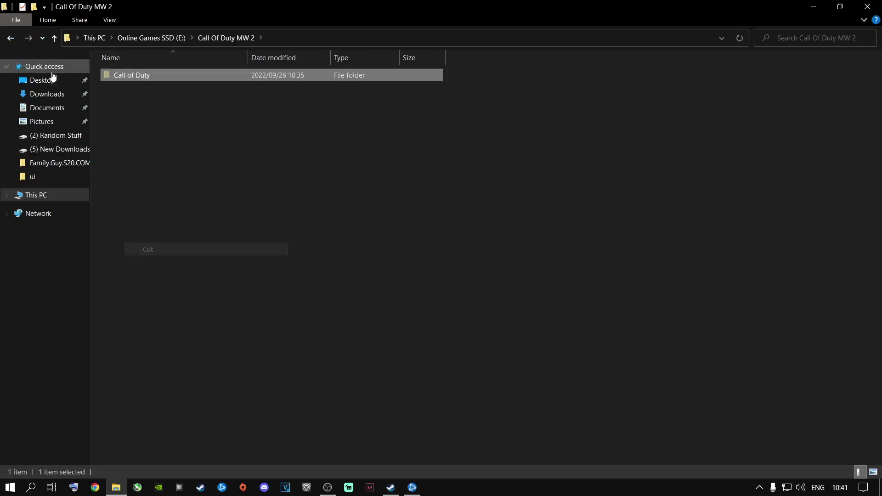
click(13, 38)
double_click(148, 113)
right_click(148, 112)
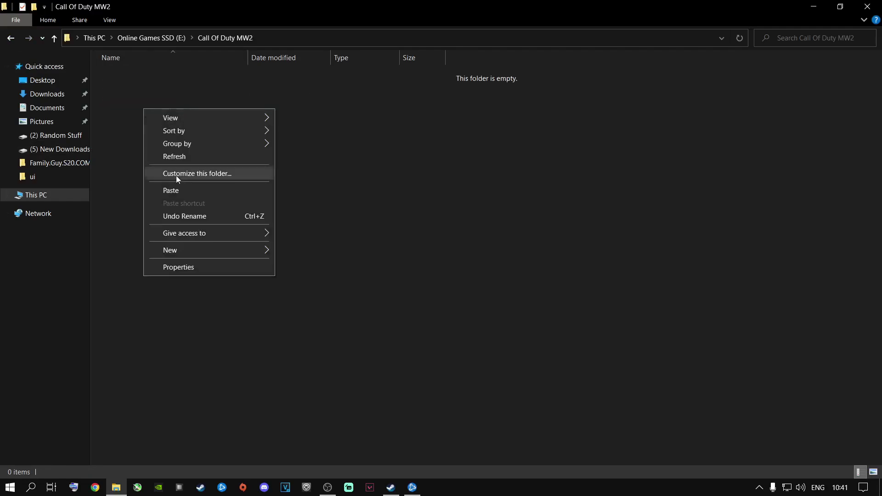
click(177, 194)
- Delete the old Call Of Duty MW 2 folder from drive E:
click(13, 38)
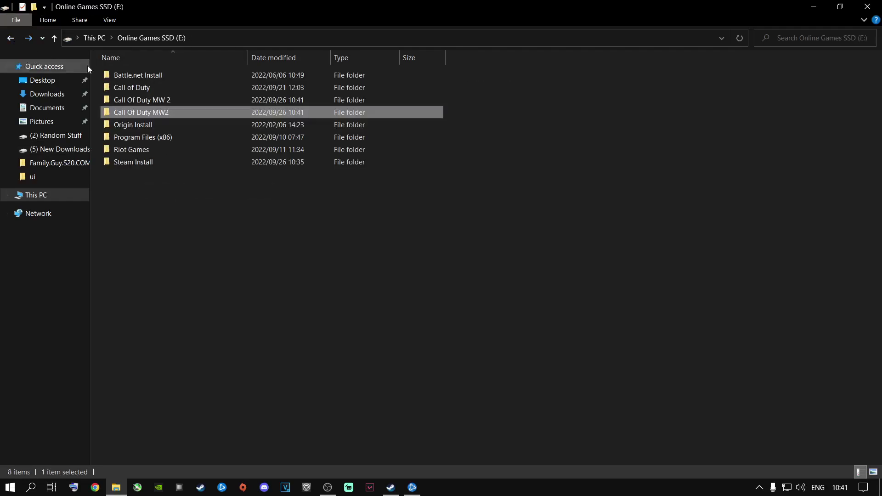
click(143, 100)
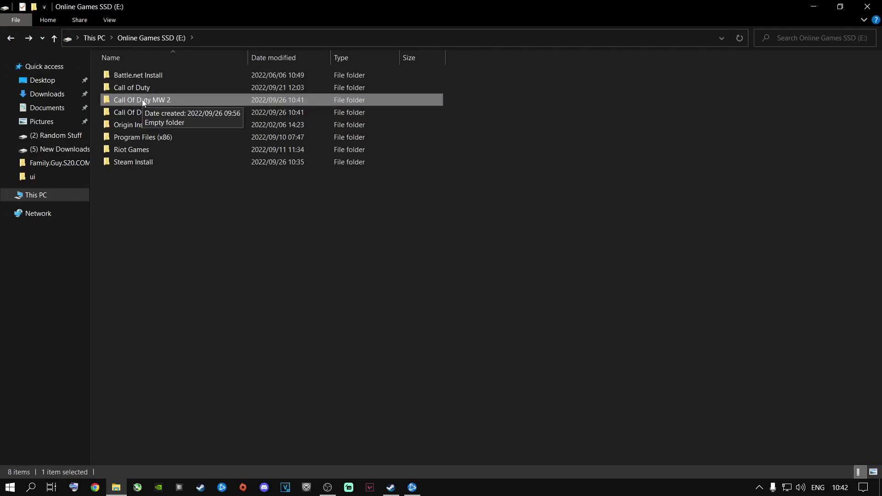
right_click(142, 100)
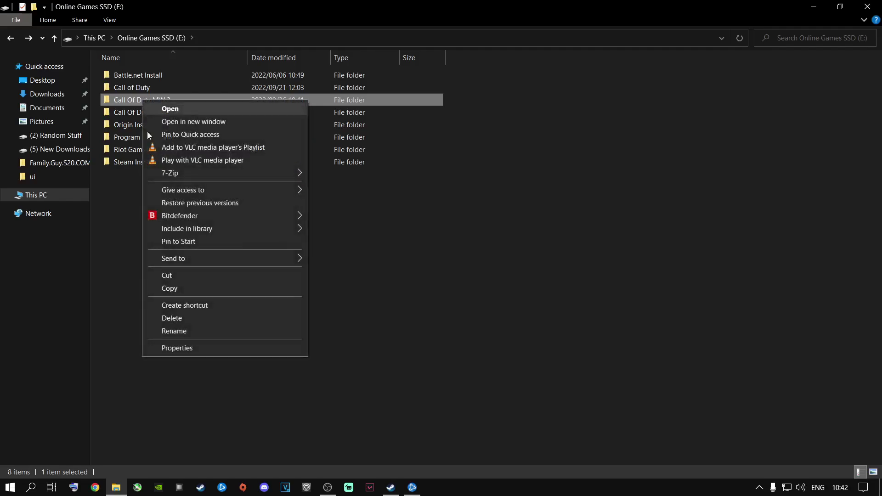
click(173, 319)
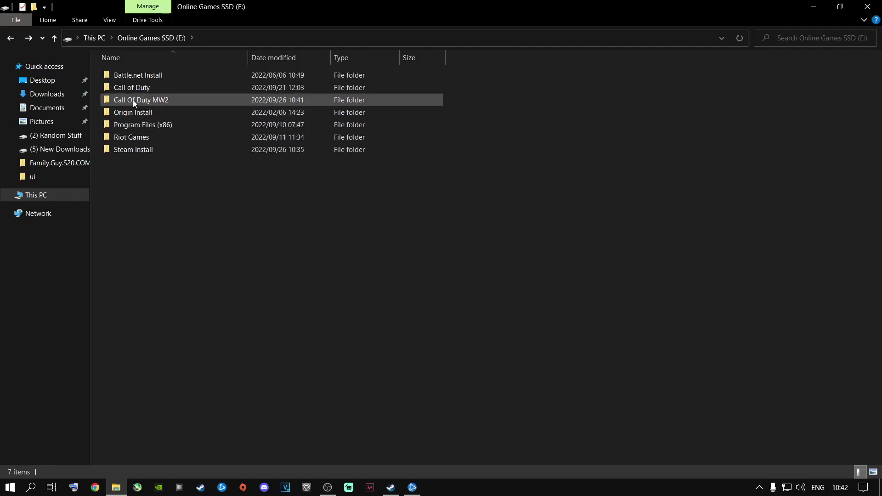
- Switch to Battle.net and exit the launcher from its main logo menu
key(alt+Tab)
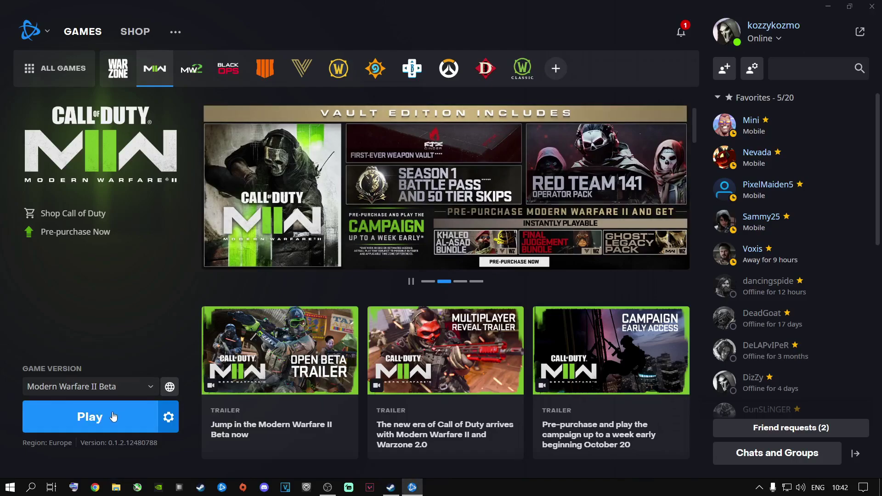
click(37, 37)
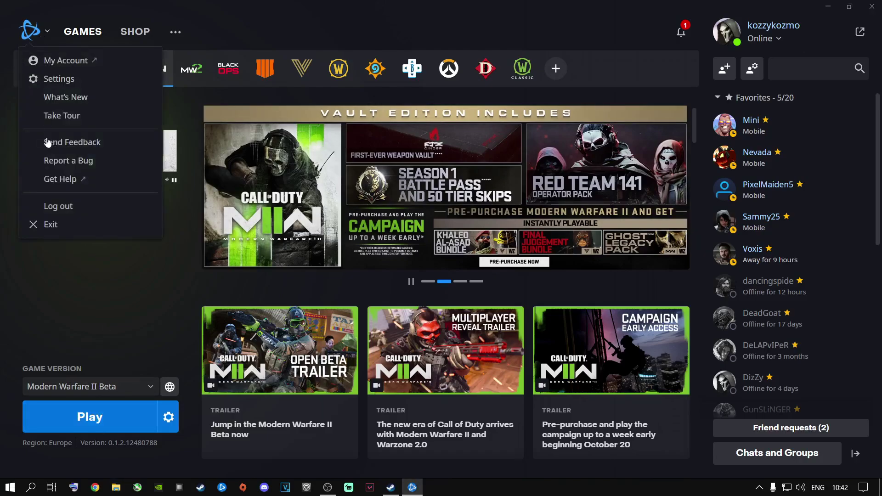
click(58, 225)
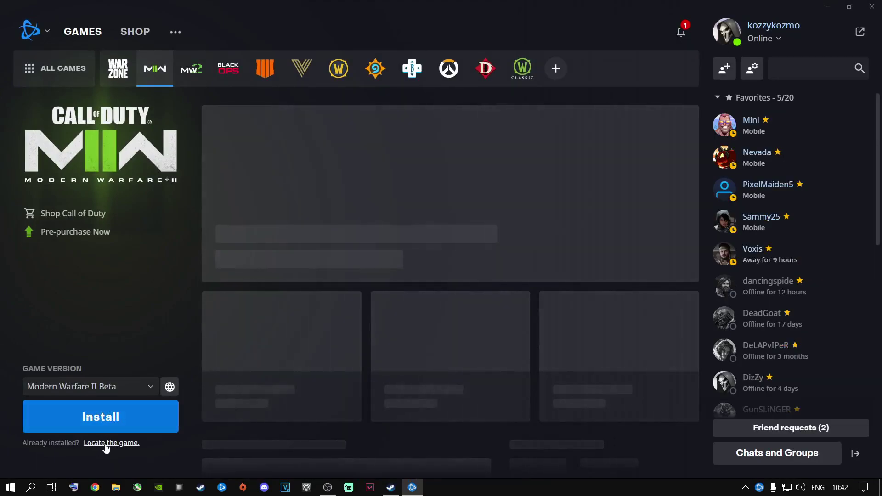
- Locate the game in Battle.net by selecting the Call of Duty folder in E:\Call Of Duty MW2
click(101, 448)
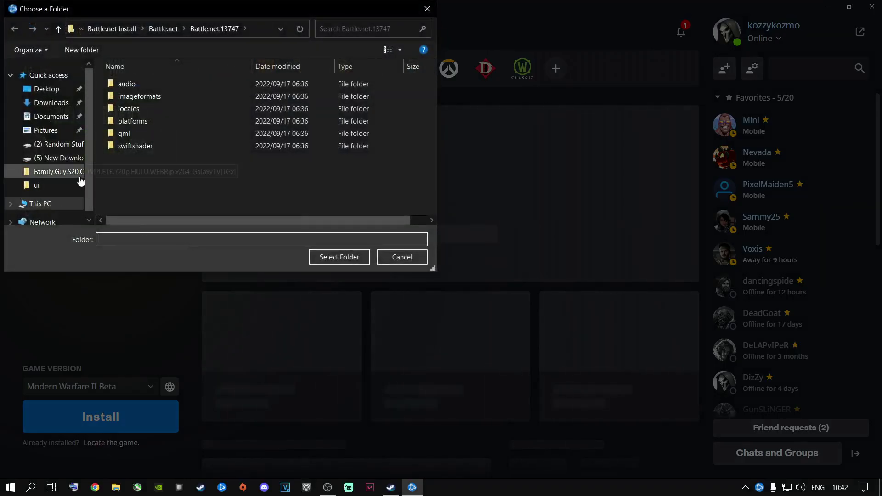
click(53, 207)
scroll(156, 197, down, 3)
double_click(166, 214)
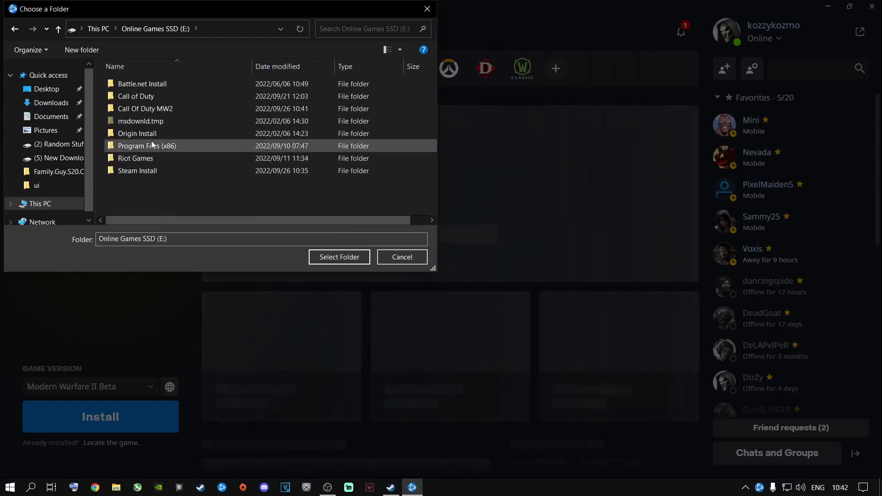
double_click(156, 109)
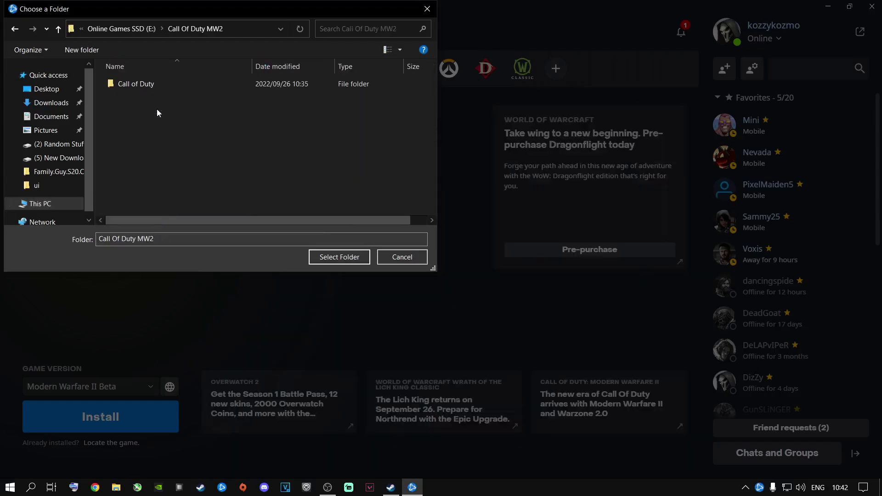
click(126, 84)
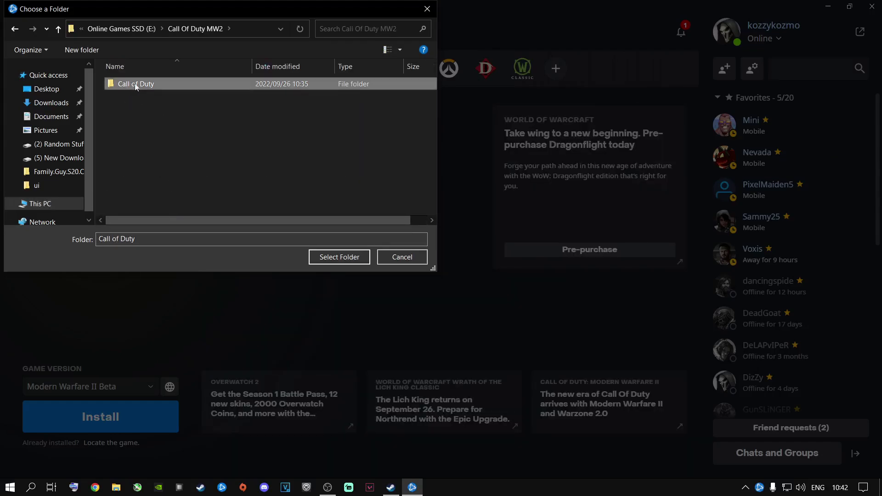
double_click(132, 86)
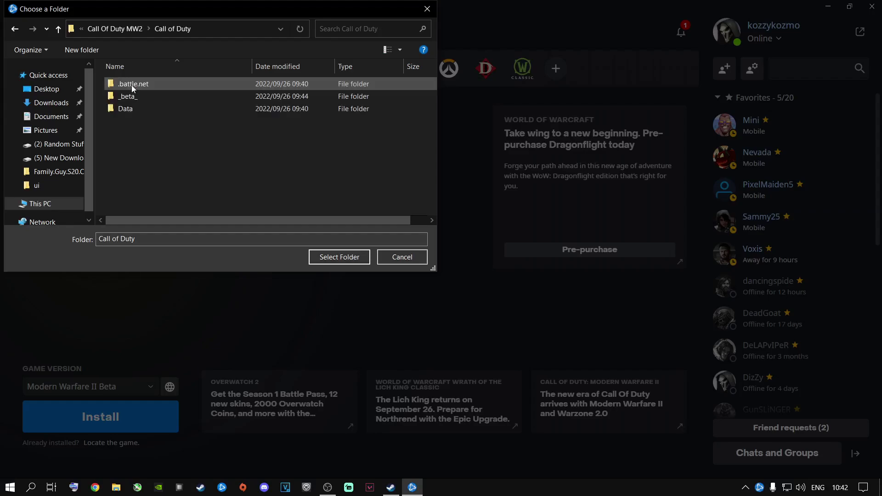
click(15, 30)
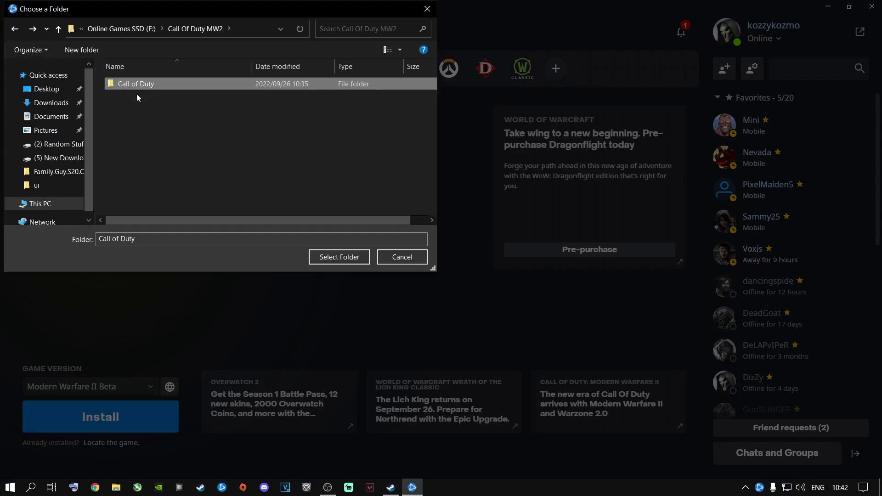
click(329, 257)
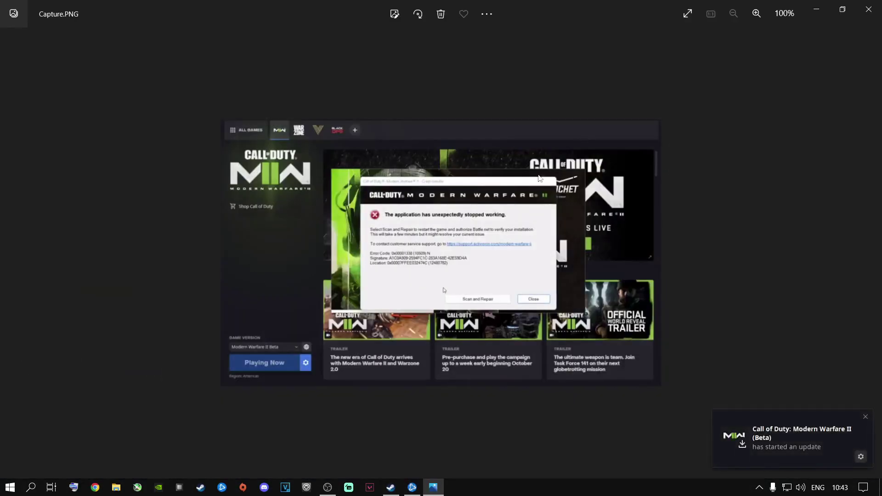
- Close the Capture.PNG screenshot in Photos and minimise Battle.net
click(869, 9)
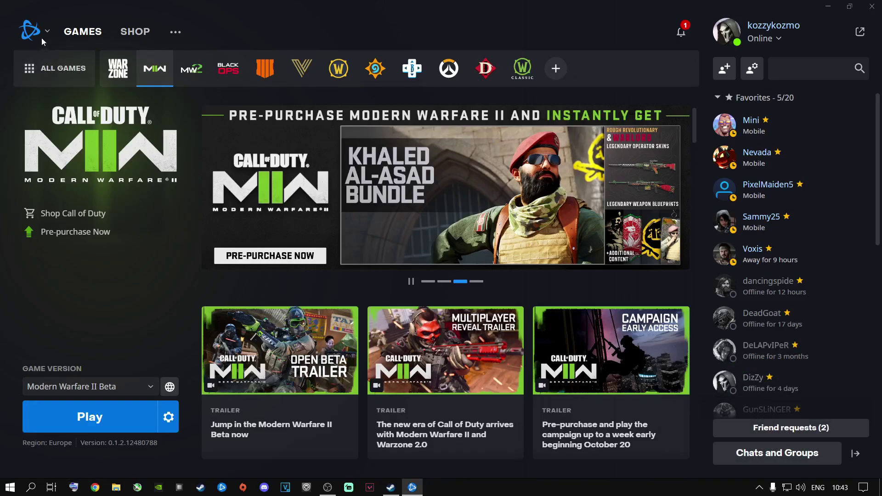
click(828, 7)
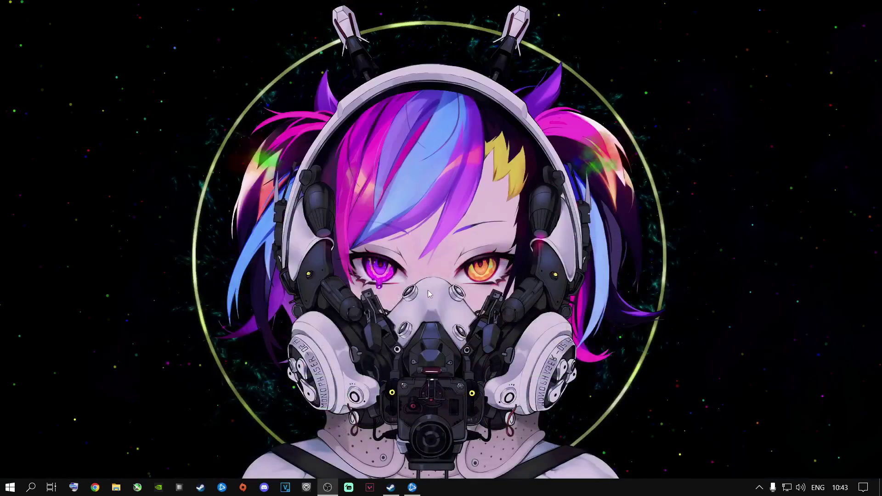
- Open the Among Us install folder from its Steam Properties Local Files page
click(391, 487)
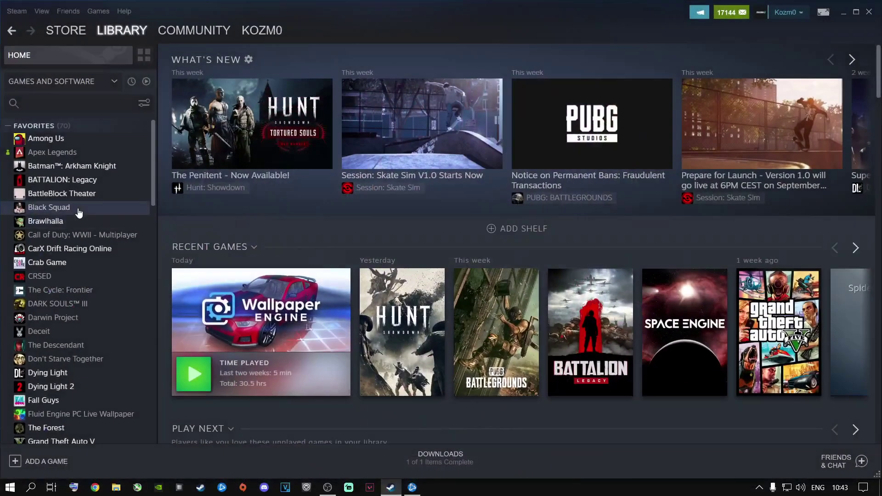
click(50, 143)
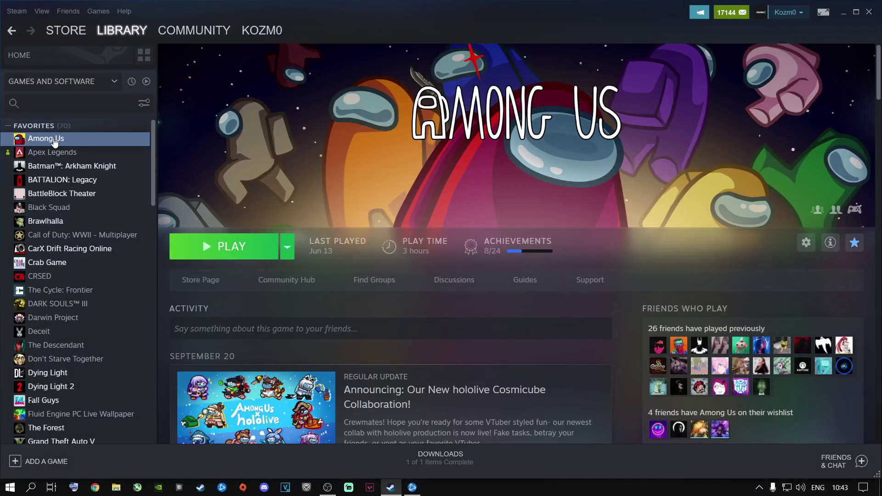
right_click(53, 138)
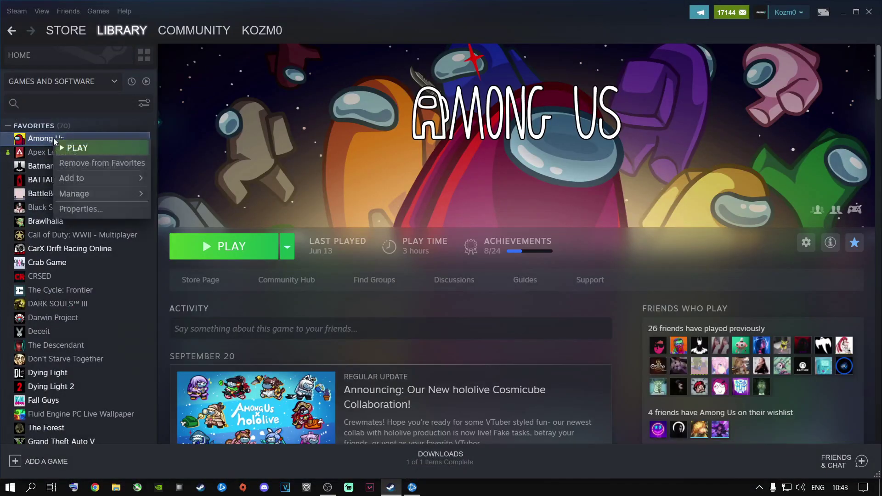
click(78, 206)
click(293, 200)
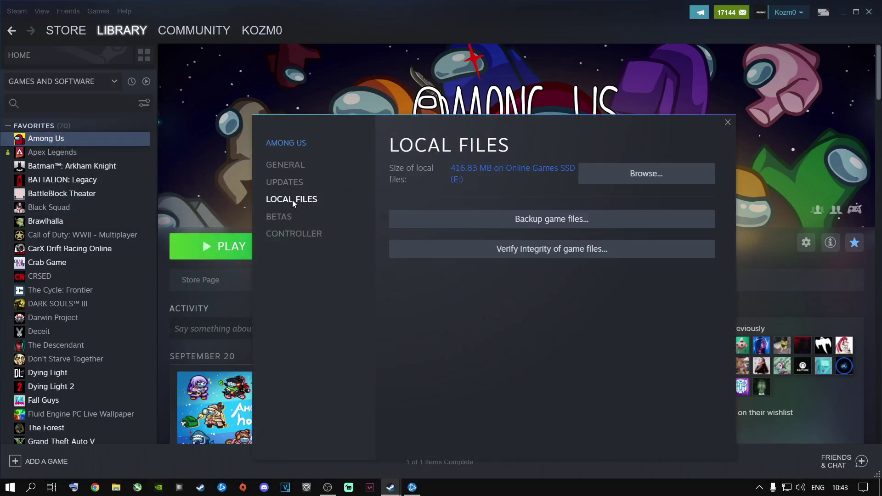
click(629, 175)
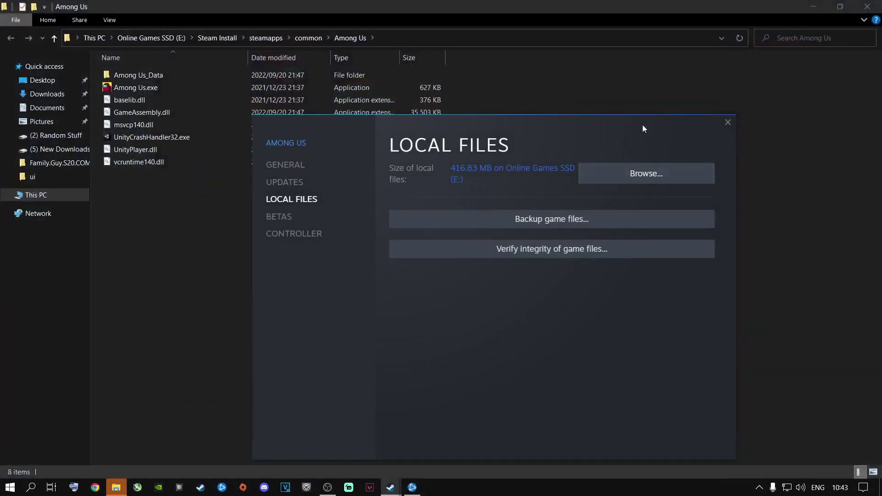
- Create a folder named 'Among Us New' in Steam Install\steamapps\common
click(659, 109)
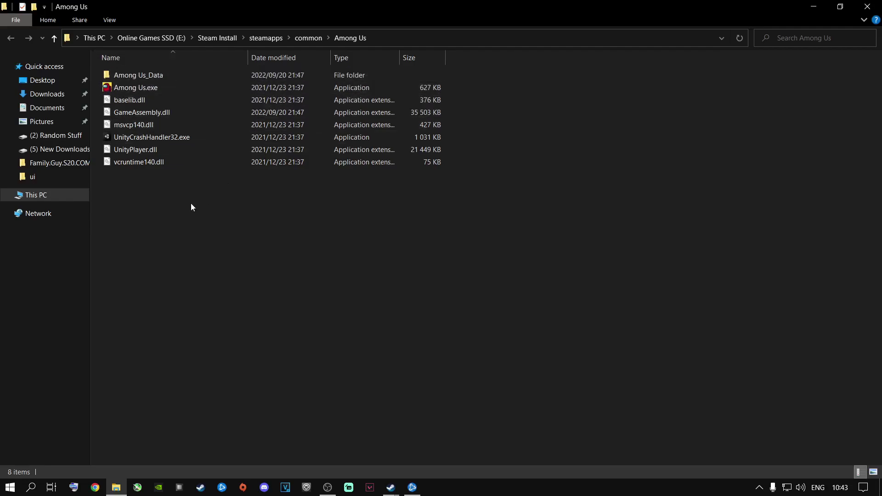
click(304, 38)
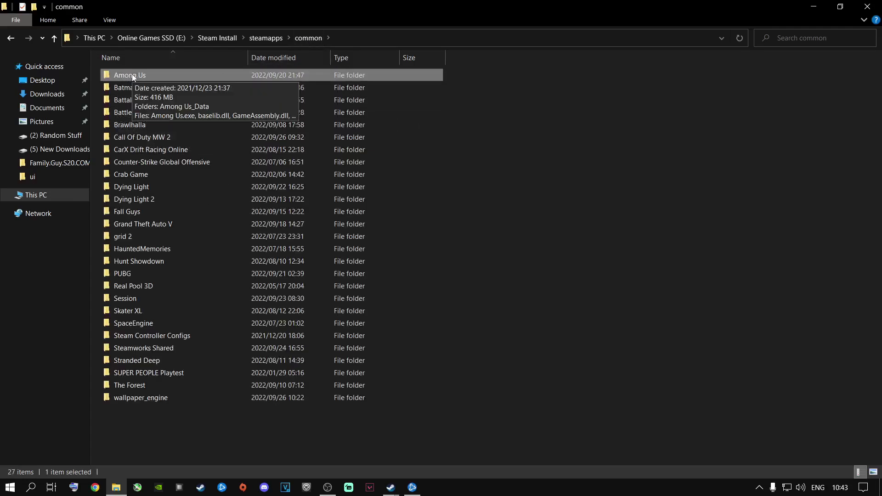
right_click(131, 425)
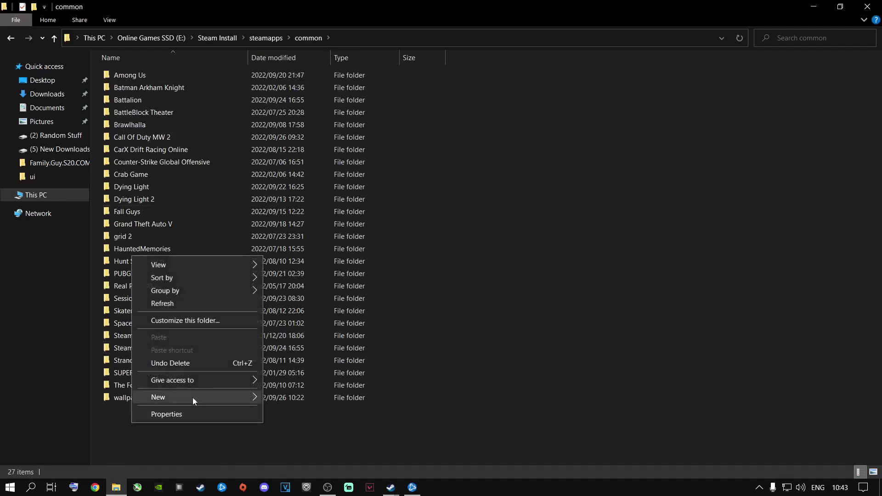
mouse_move(192, 398)
click(300, 399)
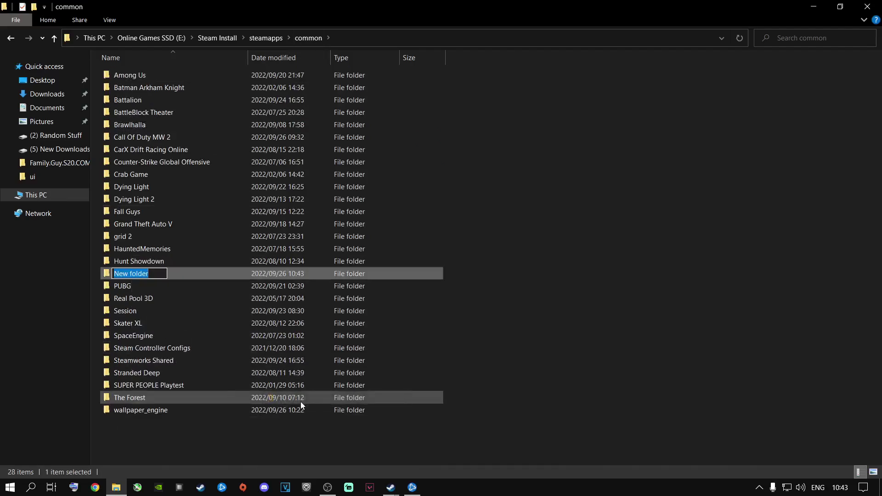
key(BackSpace)
text(Am)
text(ong Us New)
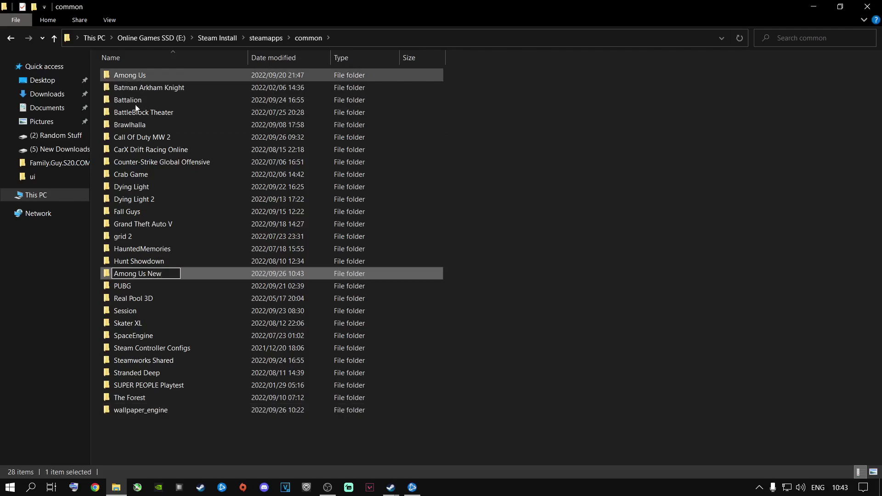
click(162, 460)
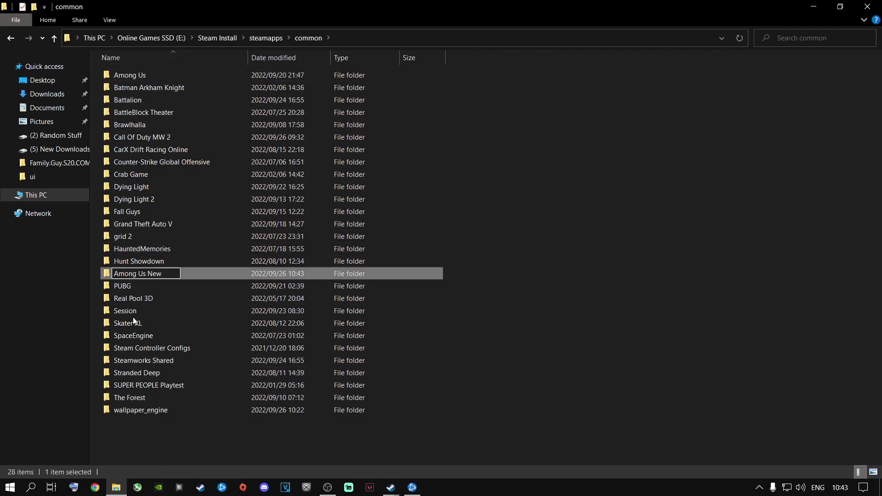
- Cut all eight game files from the Among Us folder
double_click(129, 73)
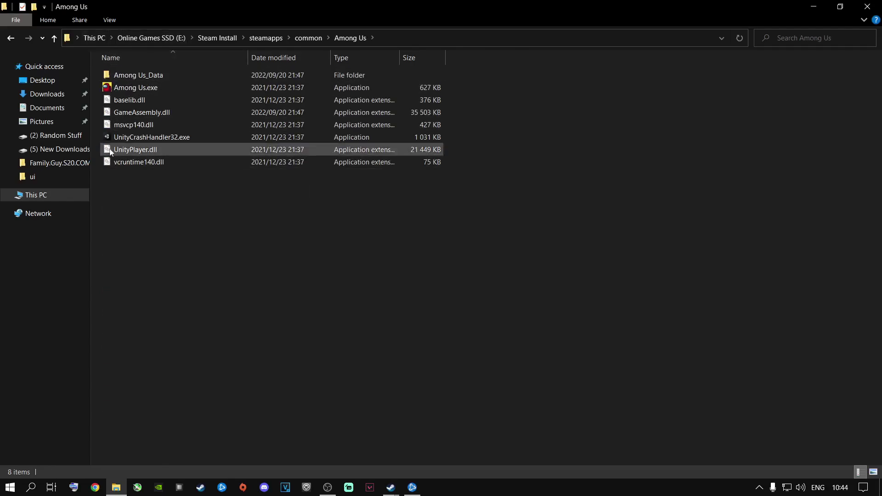
drag(167, 174, 126, 75)
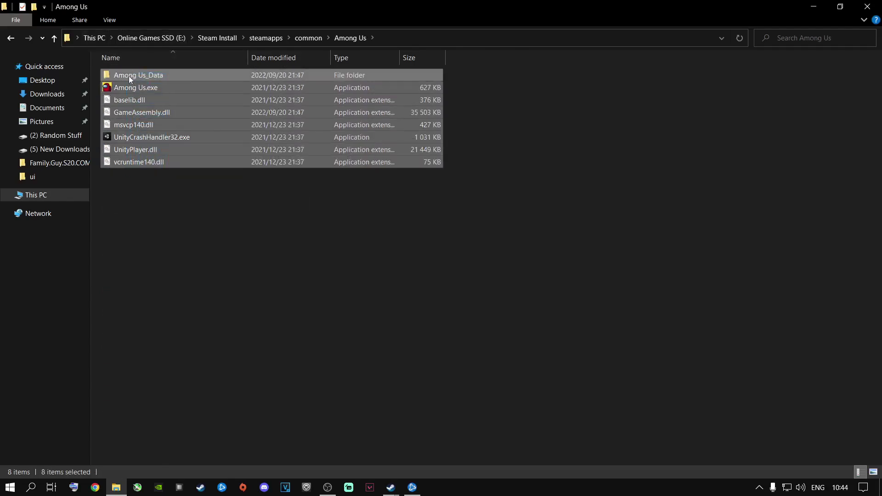
right_click(129, 75)
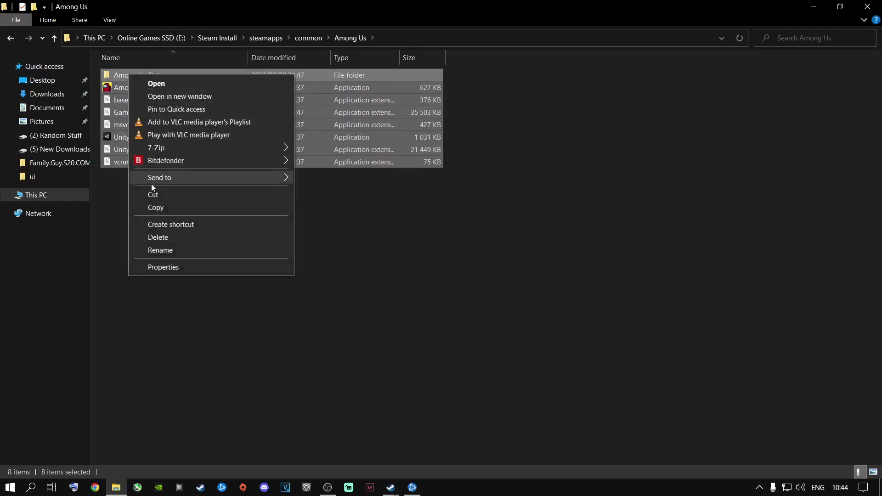
click(153, 194)
- Paste the game files into Among Us New, then return to common
key(BackSpace)
click(125, 89)
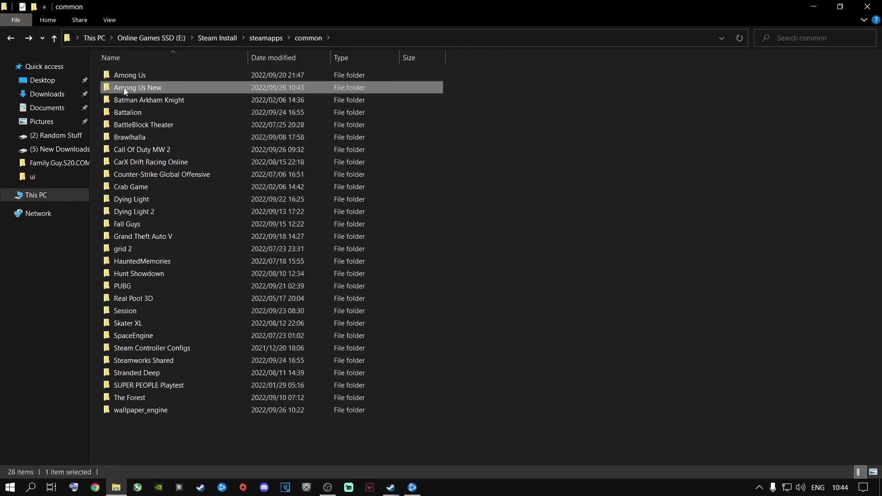
double_click(124, 90)
right_click(140, 109)
click(163, 191)
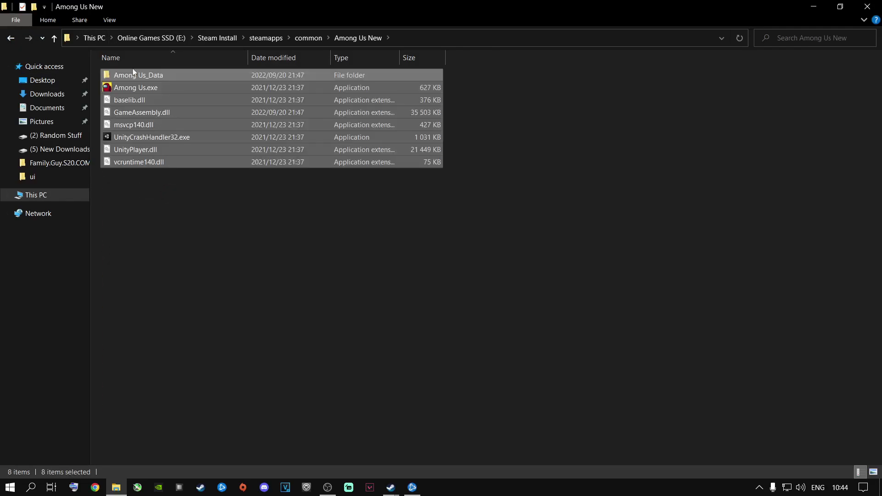
key(BackSpace)
click(124, 78)
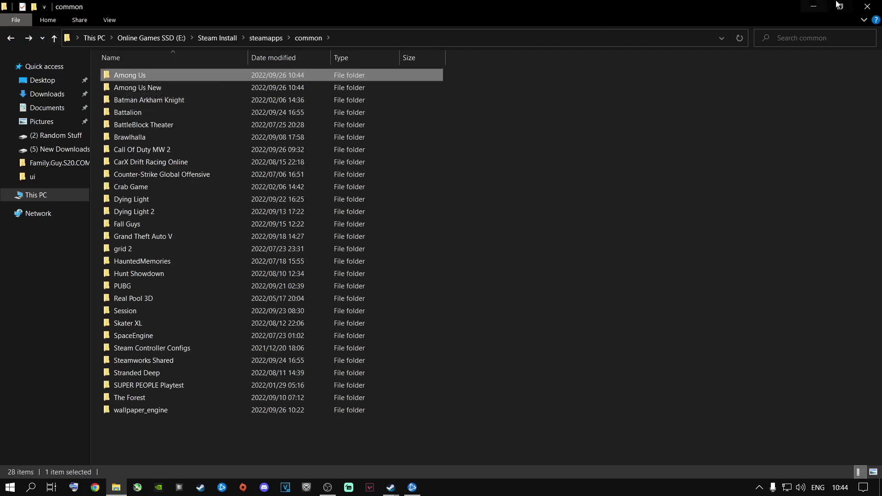
- Uninstall Among Us from the Steam library, then open This PC in File Explorer
click(876, 5)
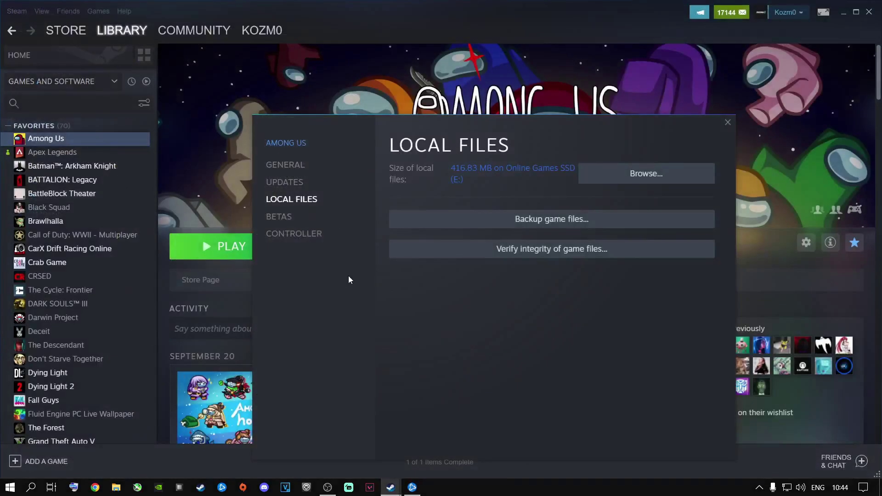
click(728, 122)
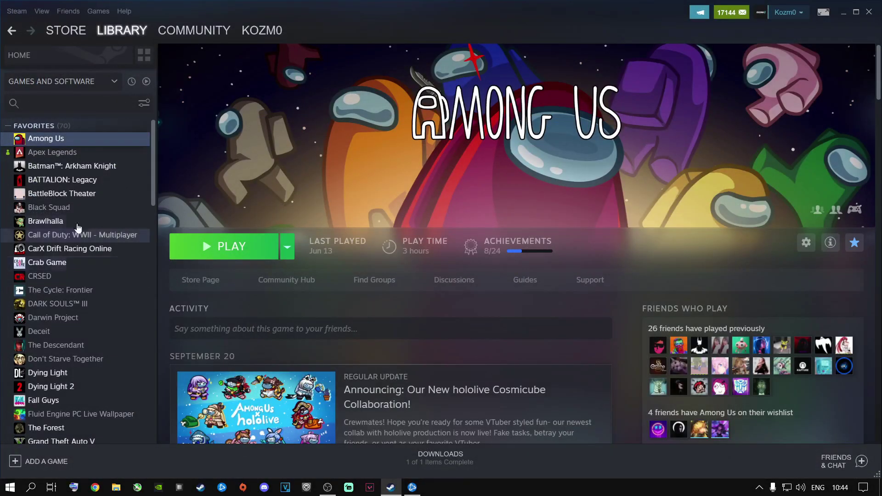
right_click(48, 137)
mouse_move(95, 193)
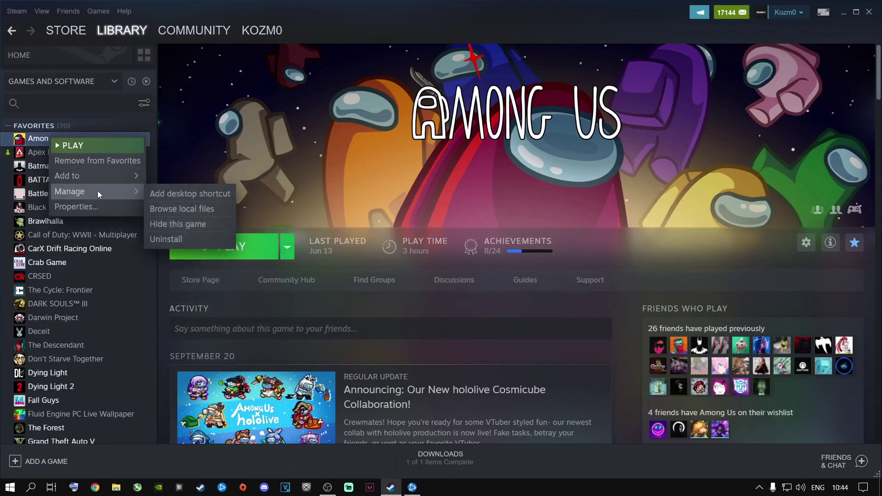
click(154, 240)
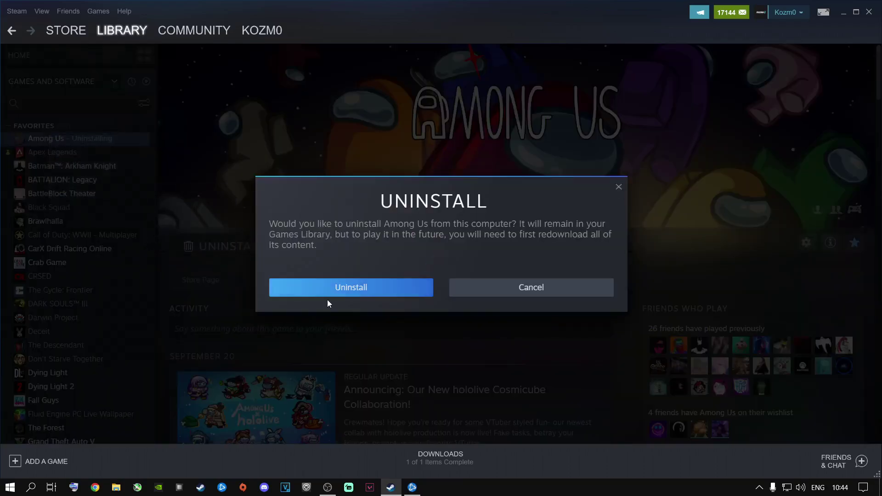
click(340, 295)
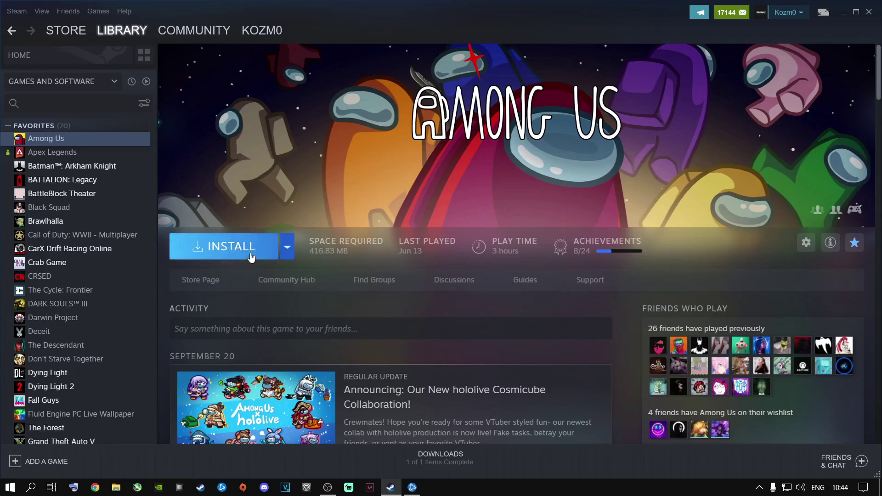
click(10, 487)
click(220, 180)
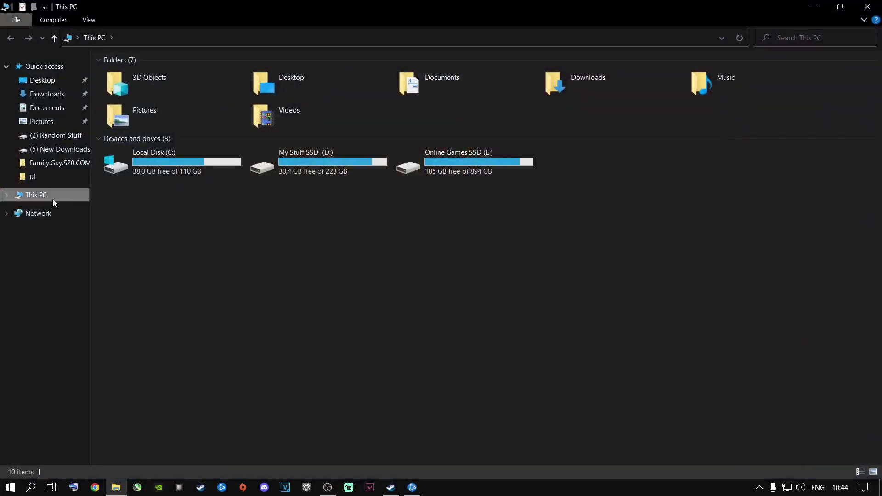
- Browse to E:\Steam Install\steamapps\common and restore Explorer so Steam shows behind it
double_click(437, 166)
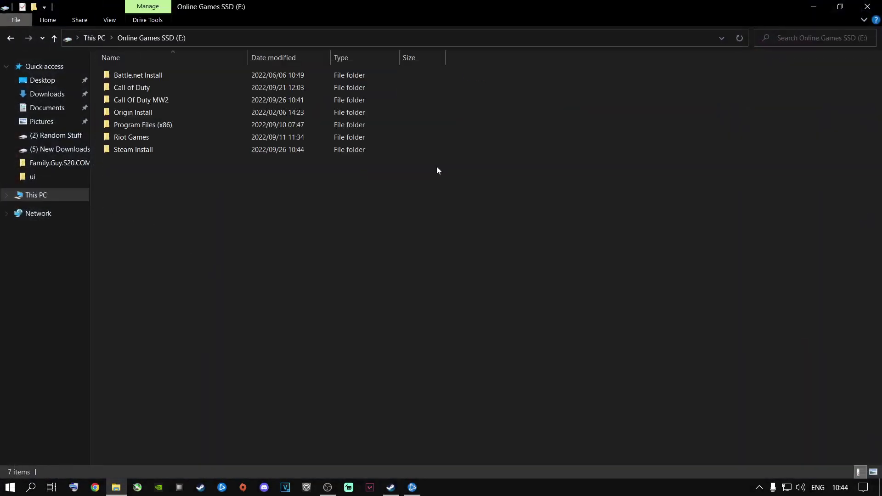
double_click(142, 150)
double_click(131, 275)
click(128, 76)
double_click(128, 76)
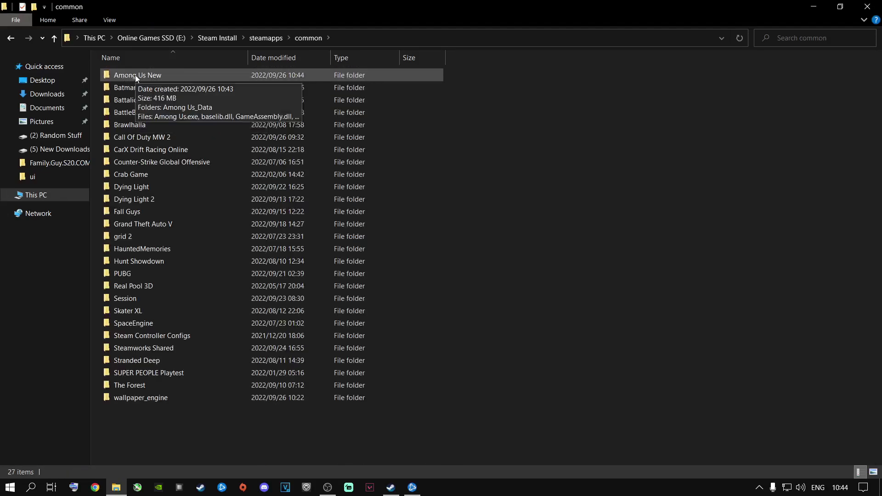
drag(412, 8, 641, 81)
- Start installing Among Us to E:\Steam Install, then pause the download
click(222, 236)
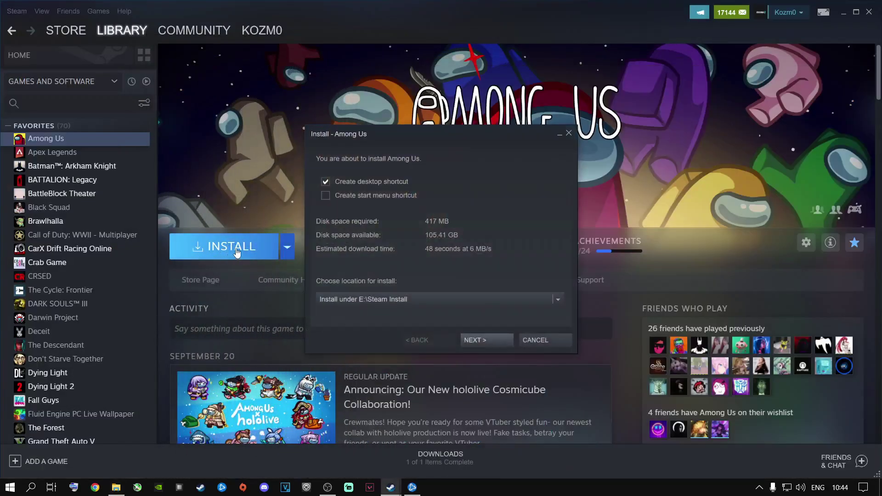
click(476, 339)
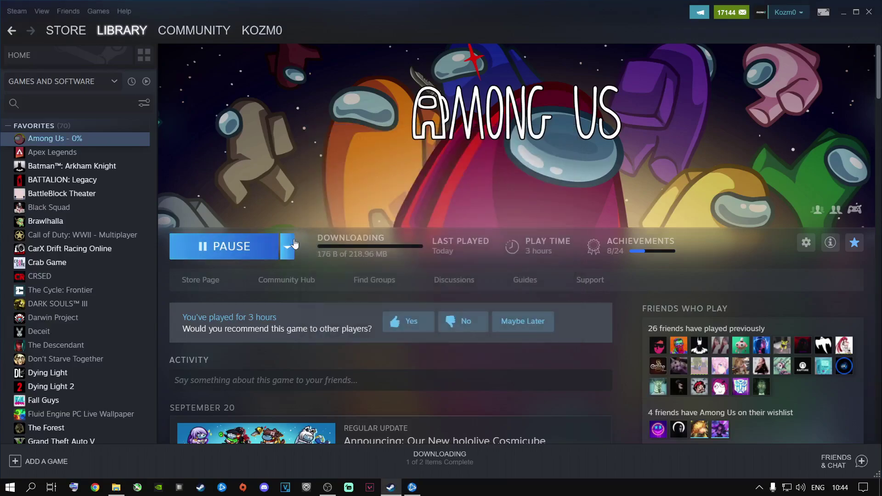
click(248, 253)
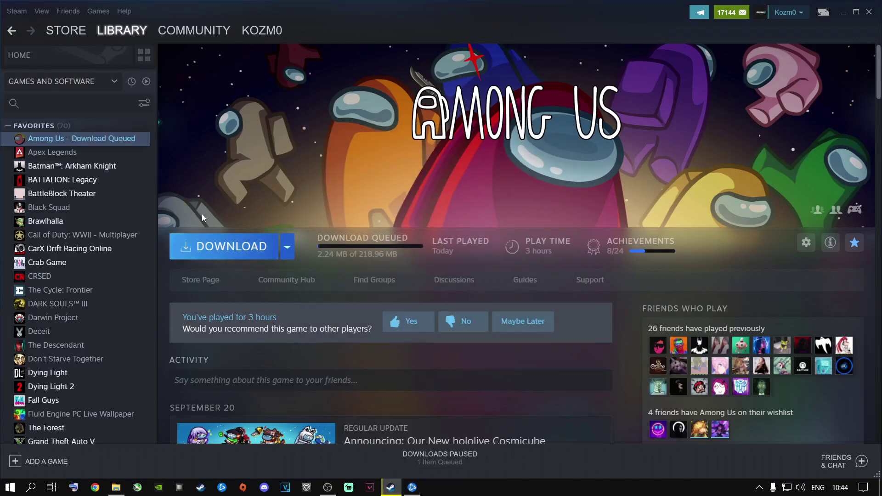
- Uninstall the paused Among Us download and return to File Explorer
right_click(71, 140)
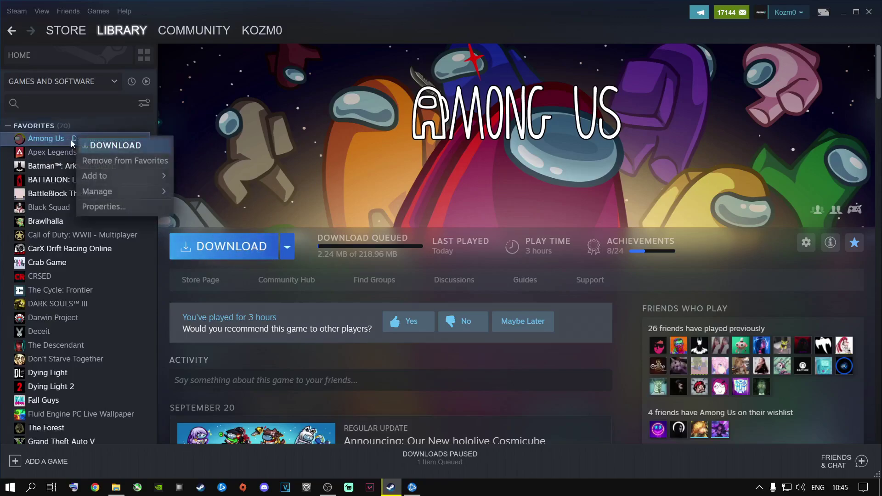
mouse_move(125, 191)
click(195, 242)
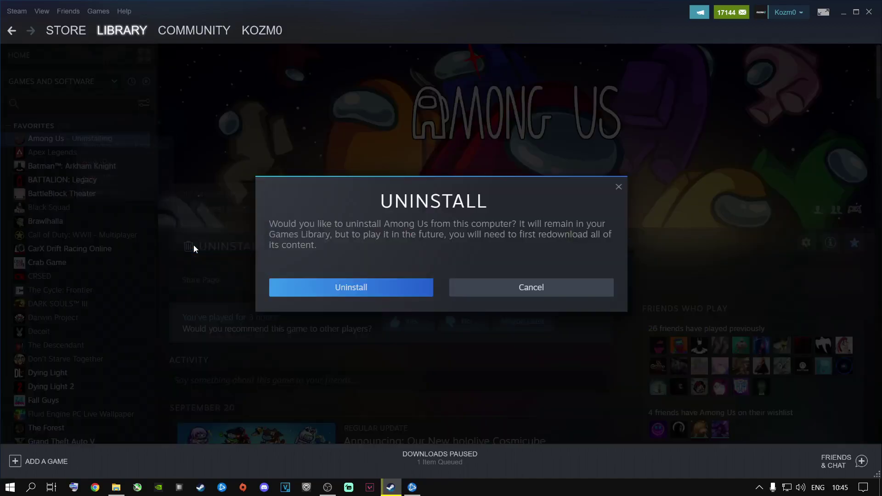
click(364, 290)
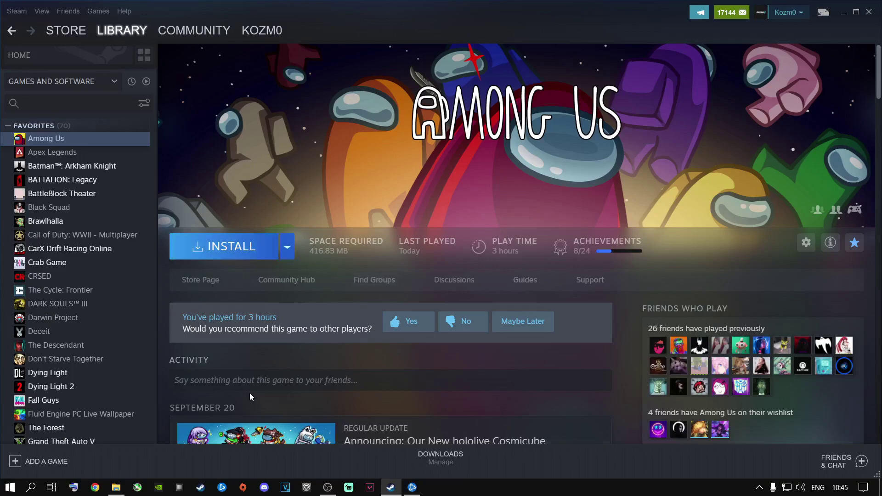
click(116, 487)
- Cut all eight game files out of Among Us New
click(485, 148)
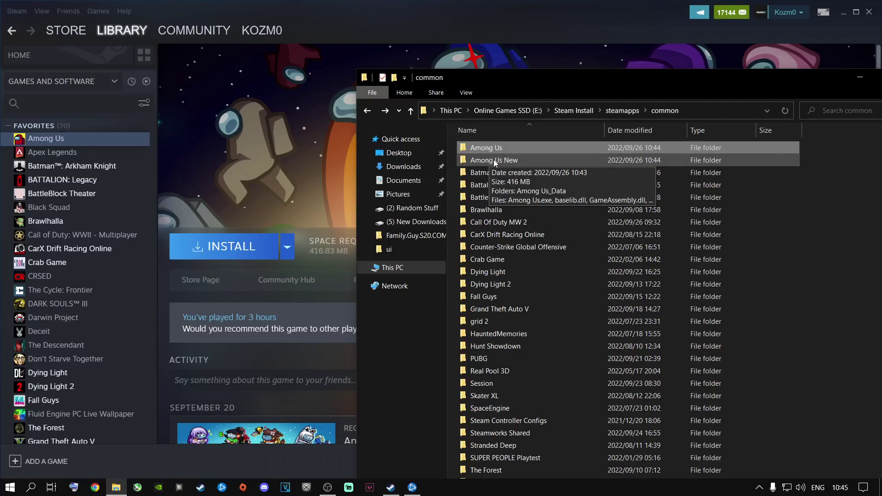
click(497, 159)
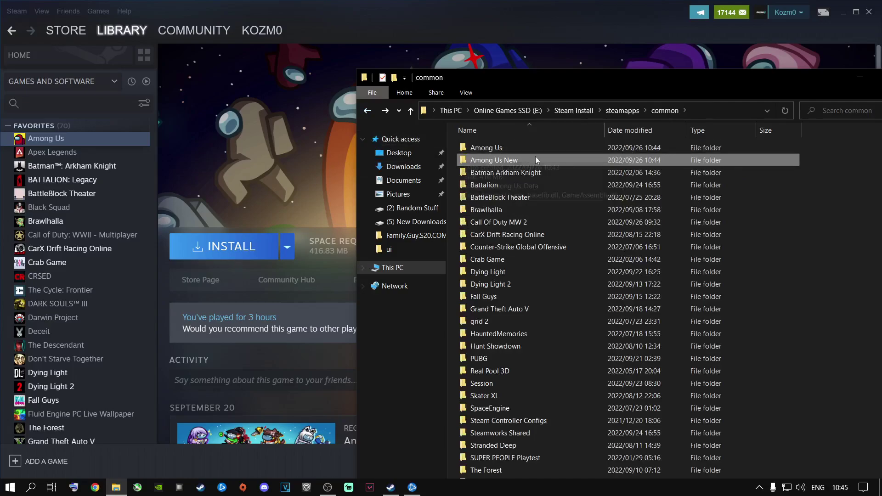
double_click(490, 159)
drag(501, 257, 490, 147)
right_click(491, 147)
click(513, 264)
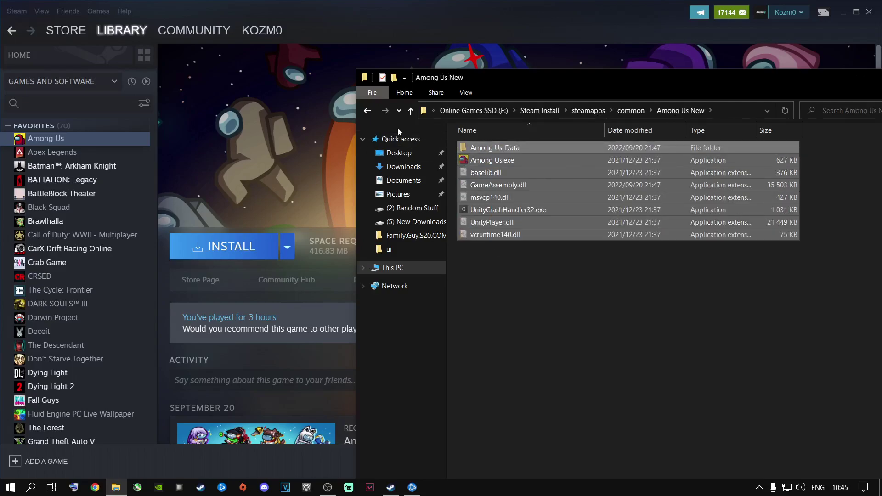
- Paste the game files into the empty Among Us folder
click(367, 111)
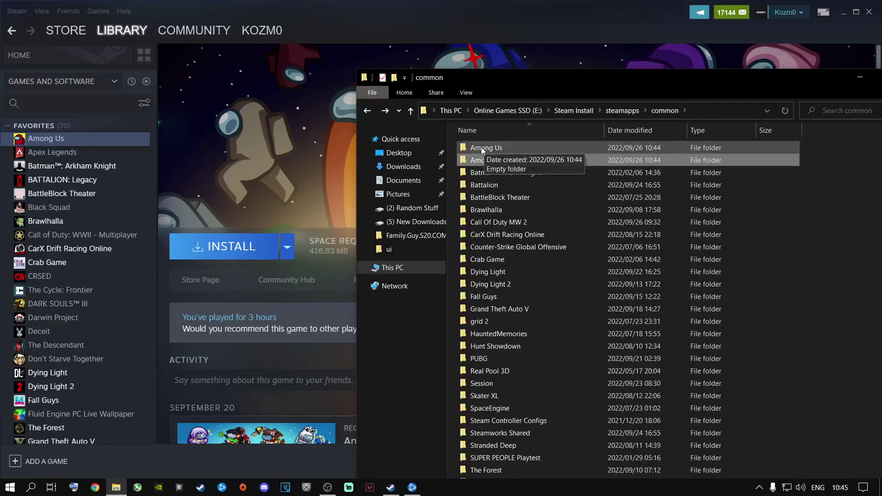
click(482, 147)
double_click(481, 147)
right_click(530, 210)
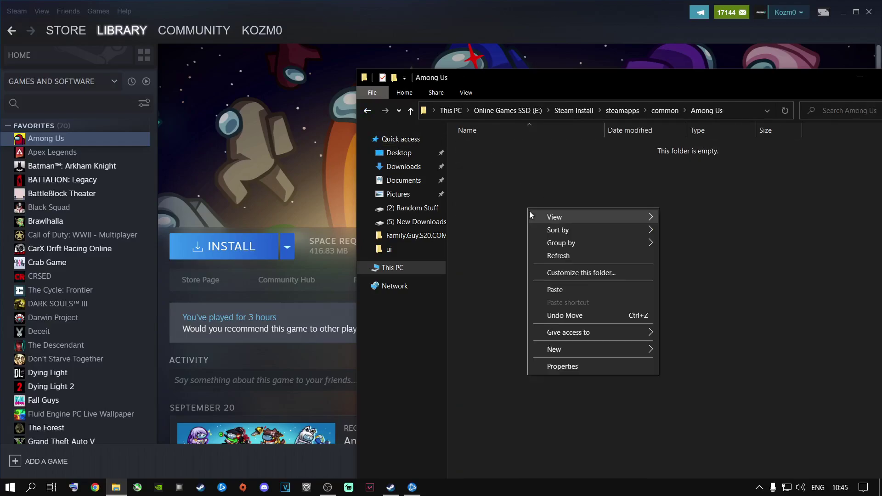
click(561, 289)
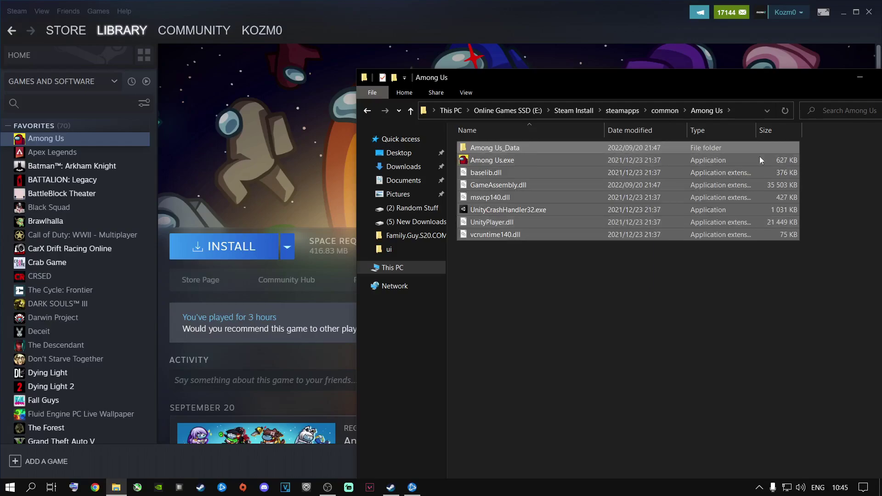
- Delete the Among Us New folder and close File Explorer
click(368, 111)
click(495, 161)
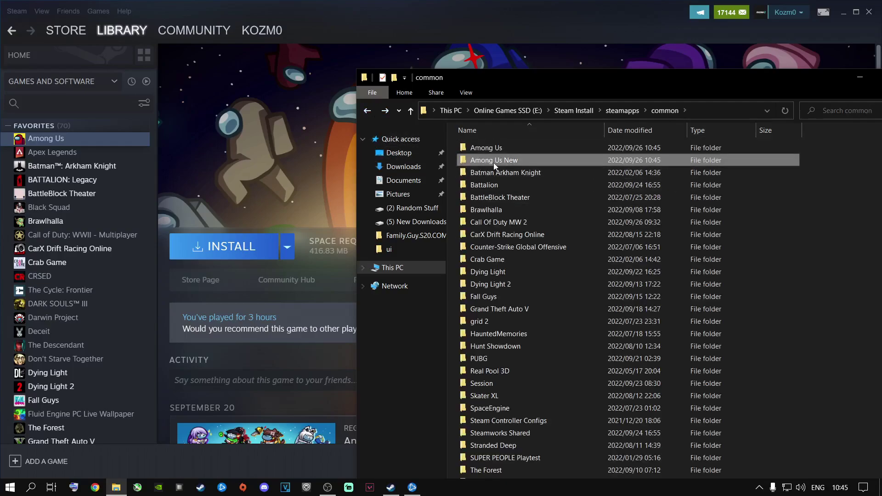
key(Delete)
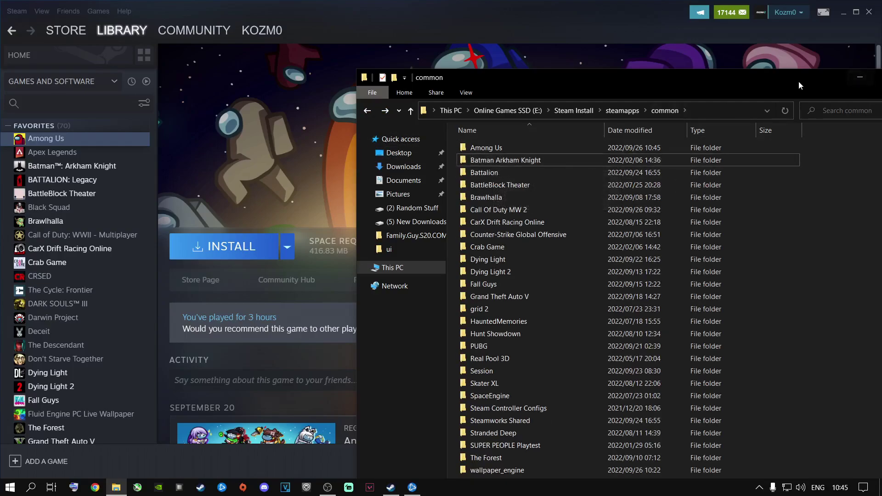
drag(799, 81, 702, 85)
click(818, 81)
- Reinstall Among Us to E:\Steam Install so Steam picks up the existing files
click(264, 250)
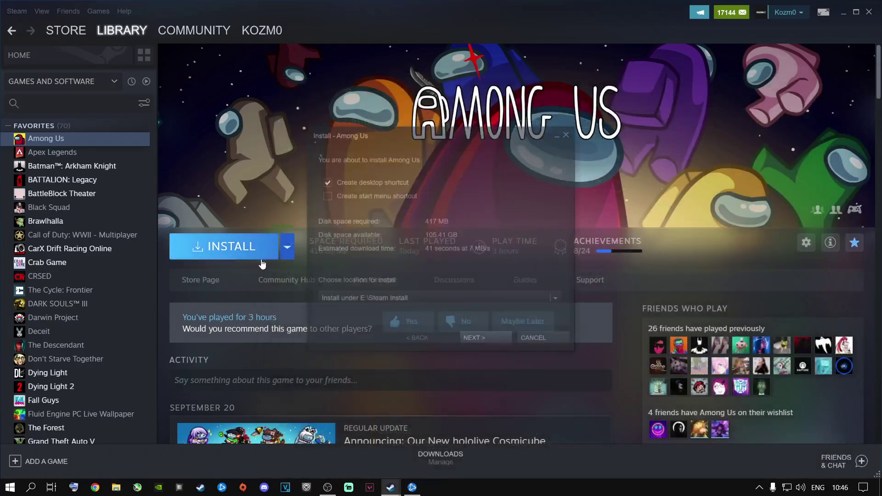
click(478, 344)
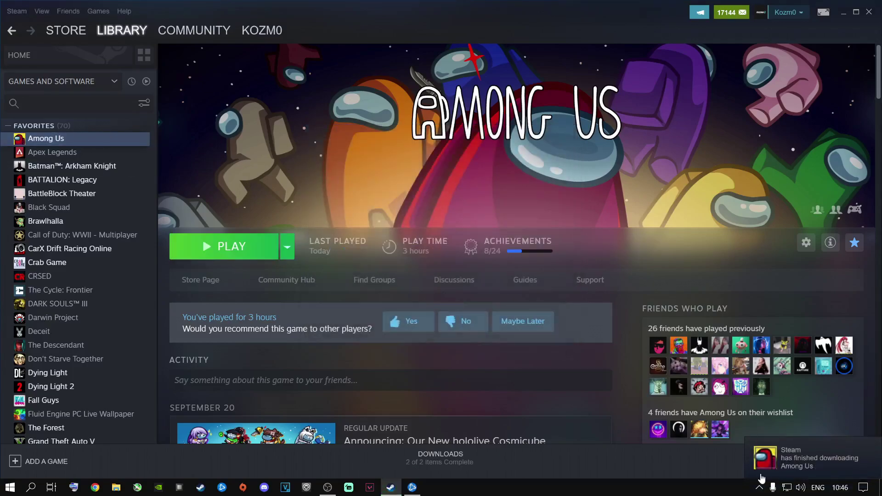
drag(263, 2, 268, 35)
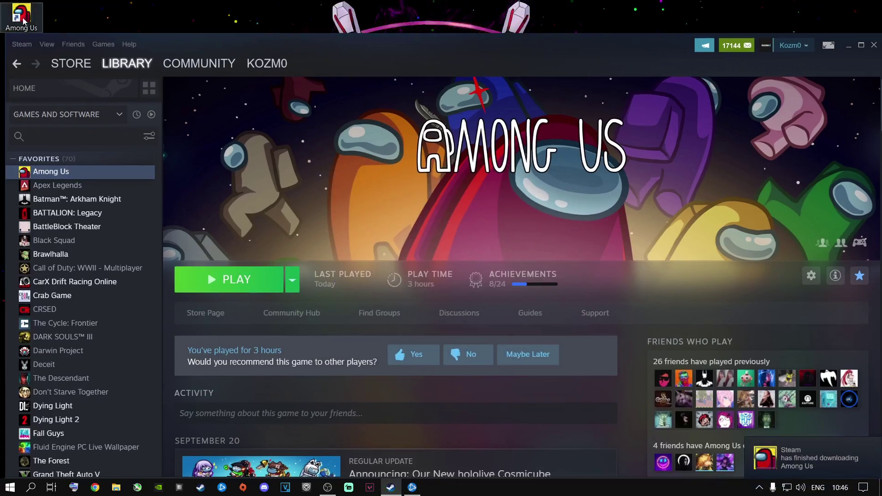